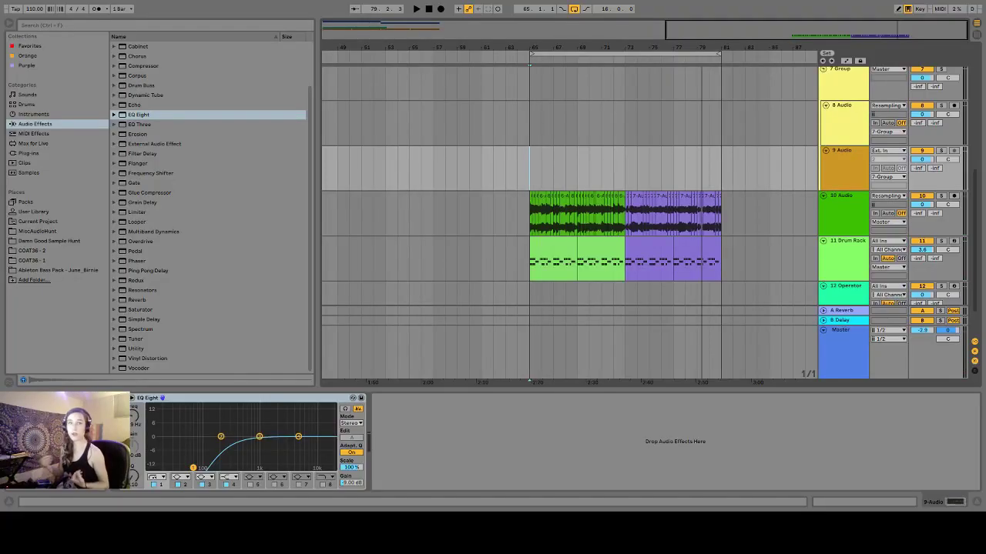
# - Zoom in around bar 65, select the first drum clip to show its Drum Rack, and browse Packs
pyautogui.moveTo(593, 48)
pyautogui.mouseDown()
pyautogui.moveTo(595, 62)
pyautogui.moveTo(596, 44)
pyautogui.mouseUp()
pyautogui.click(426, 247)
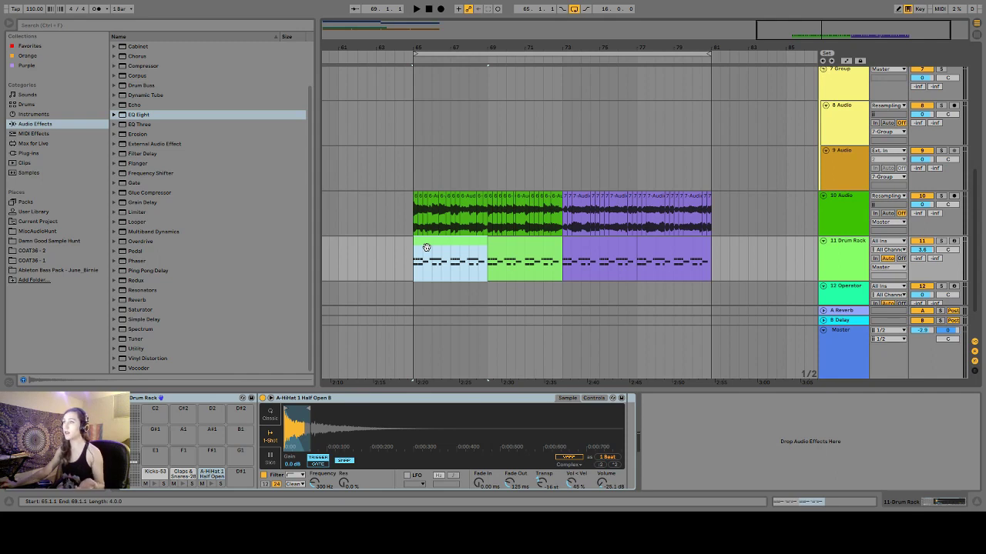
pyautogui.click(26, 202)
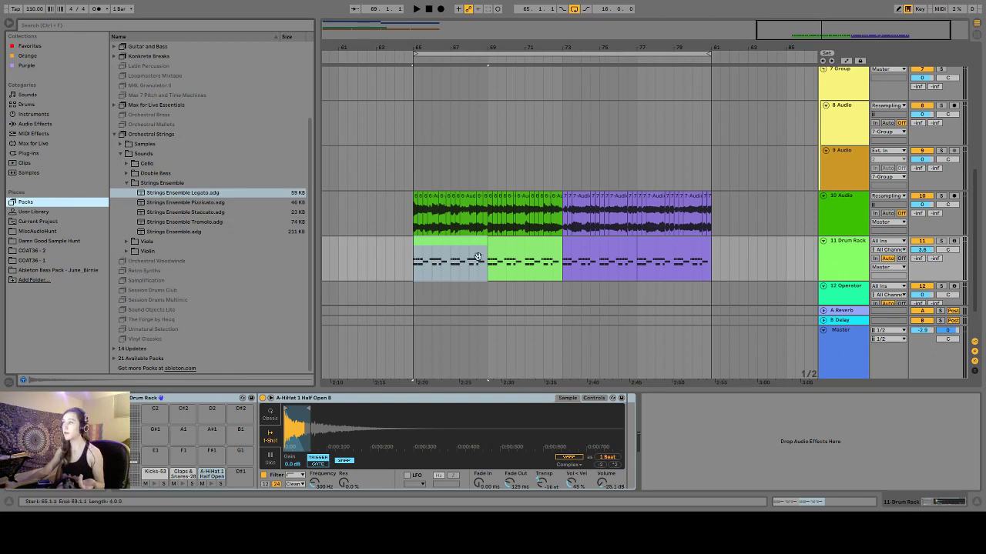
# - Select the drum section from bar 65 to 69, play it back, then stop playback
pyautogui.click(437, 242)
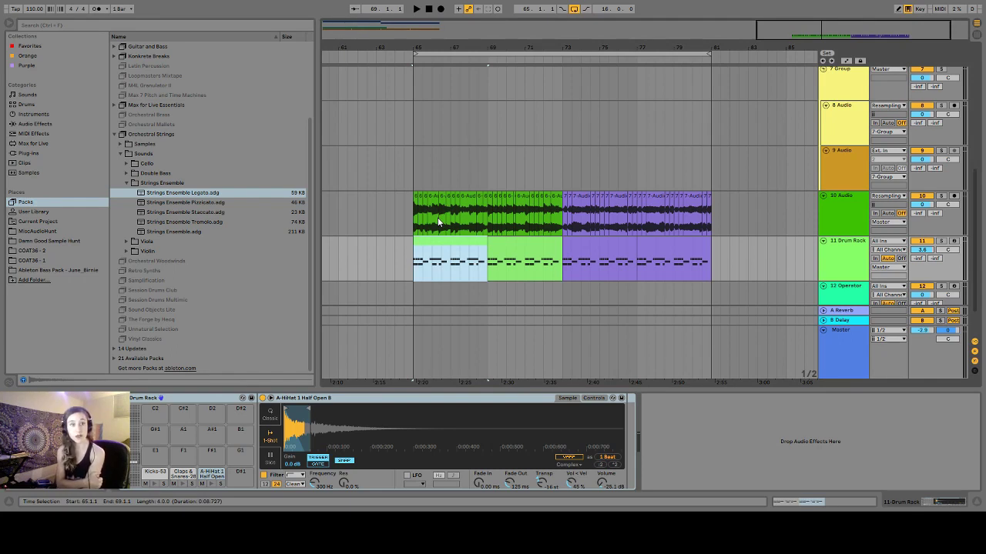
pyautogui.press('space')
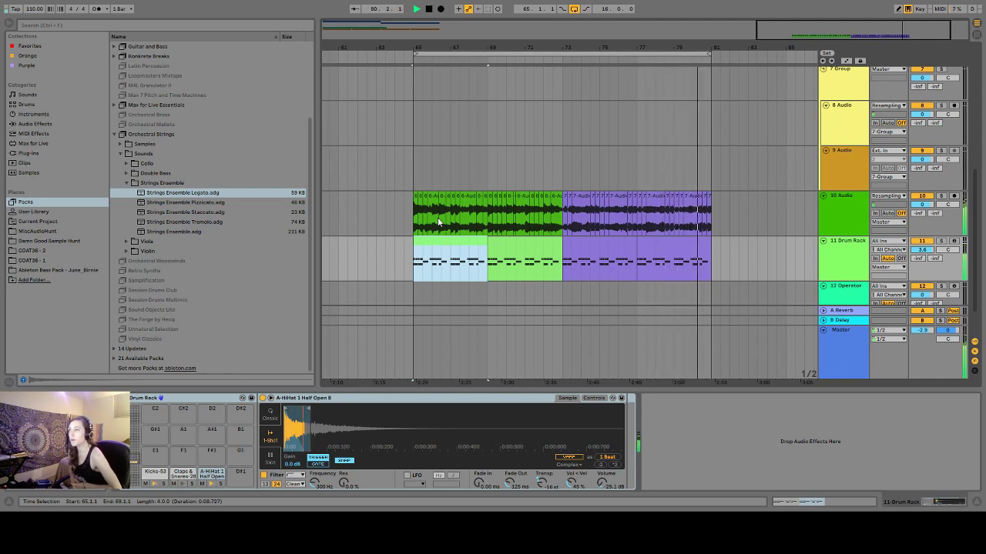
pyautogui.press('space')
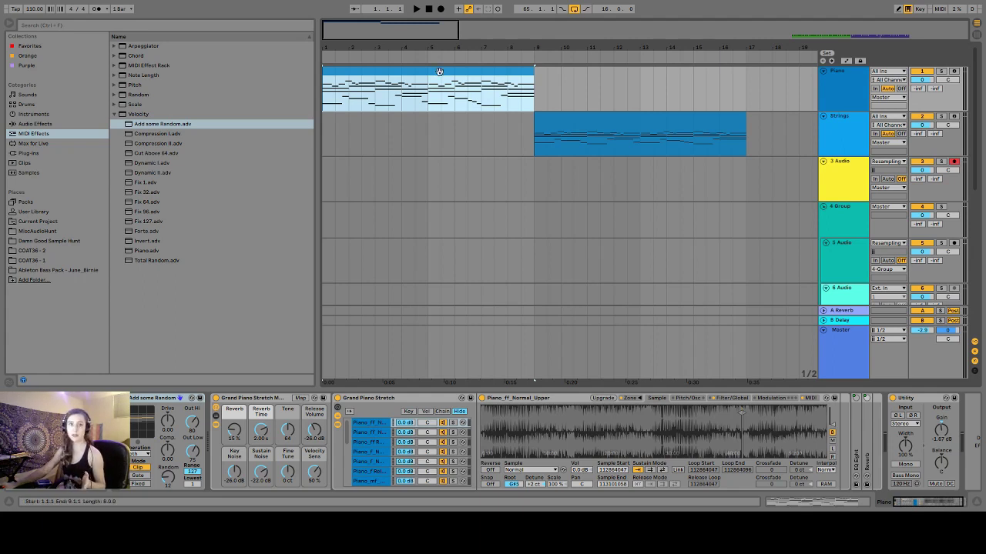
# - Audition the Piano and Strings clips, then open the Piano clip's notes in the piano roll
pyautogui.click(604, 125)
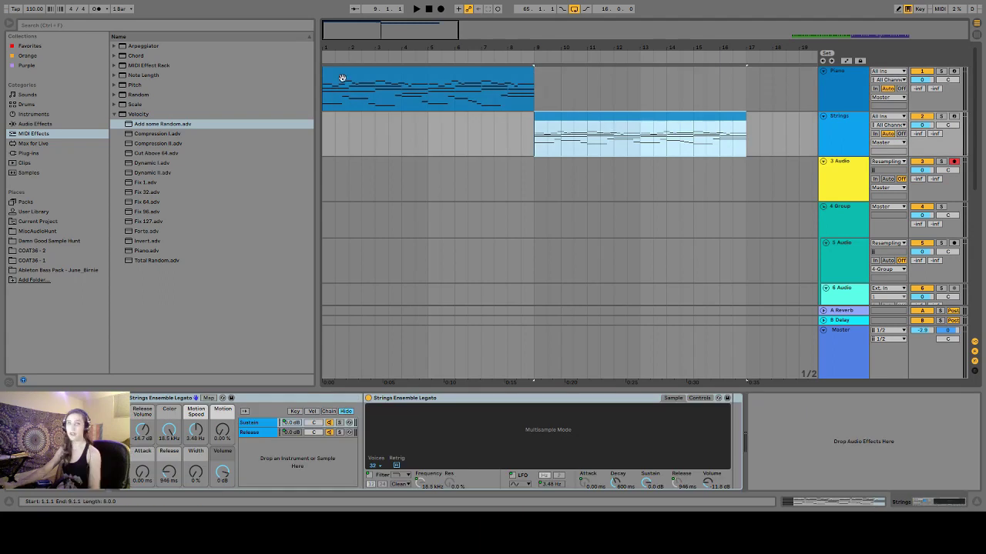
pyautogui.click(367, 78)
pyautogui.press('space')
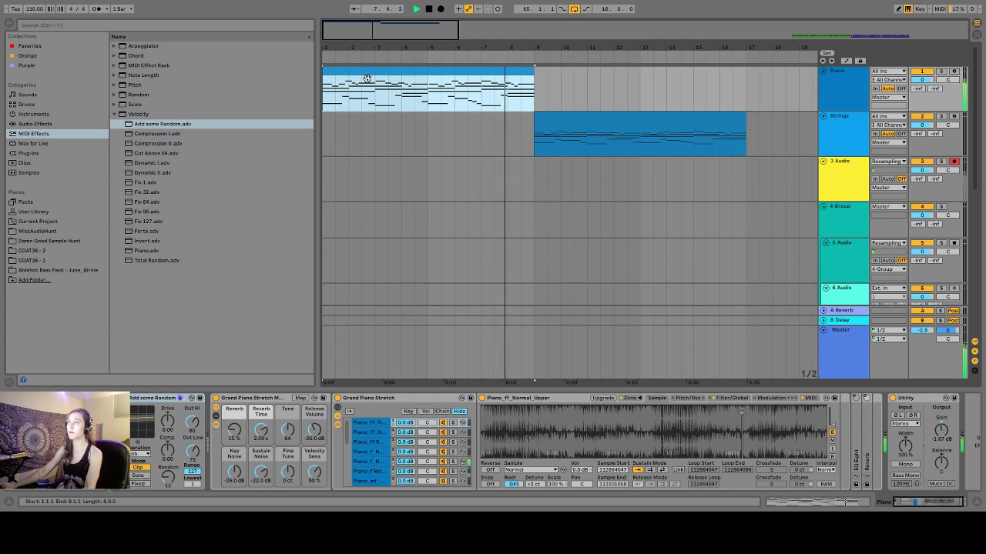
pyautogui.click(581, 120)
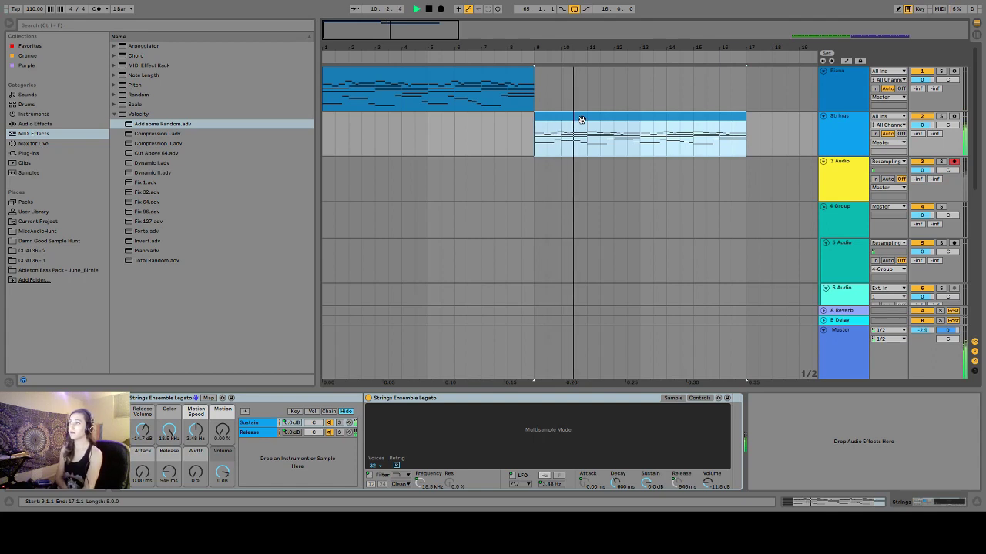
pyautogui.press('space')
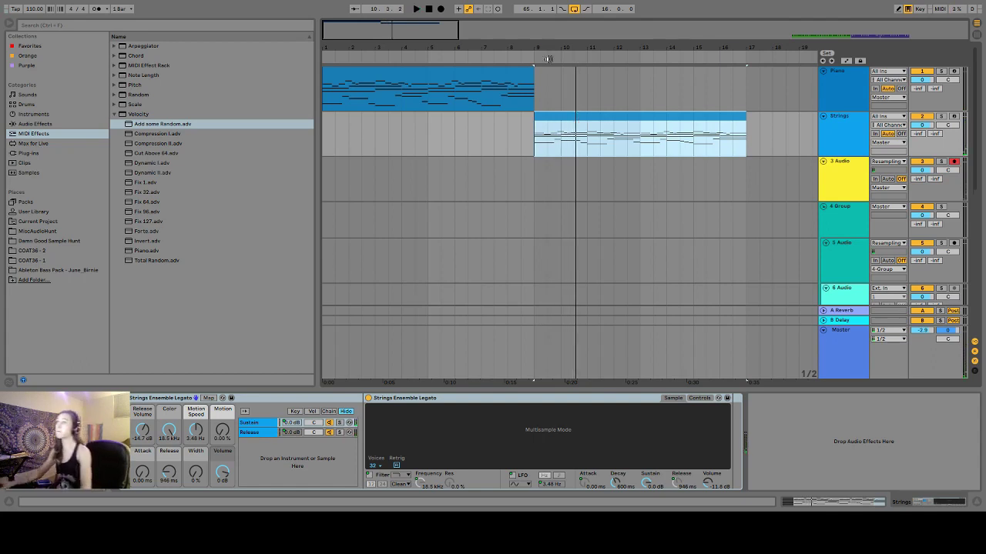
pyautogui.doubleClick(404, 81)
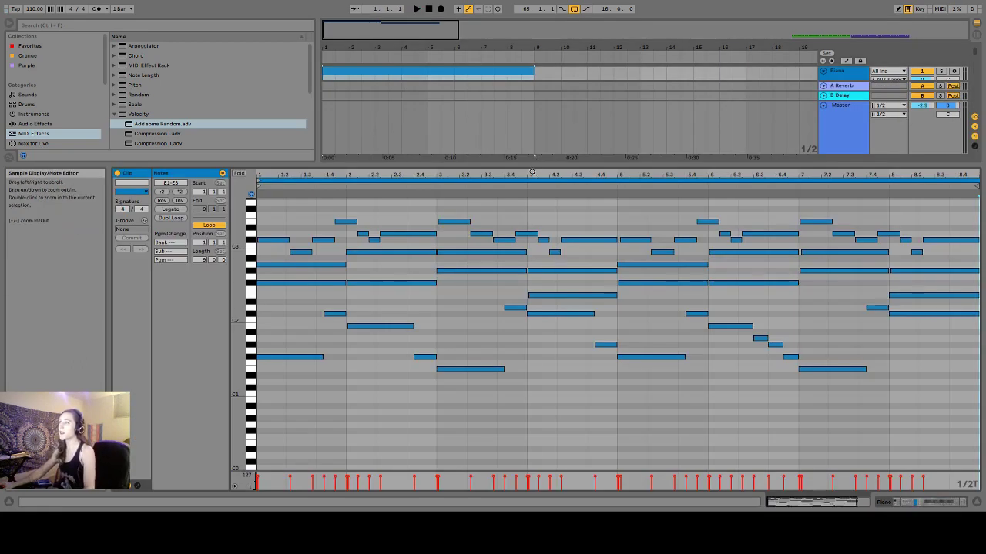
pyautogui.doubleClick(502, 172)
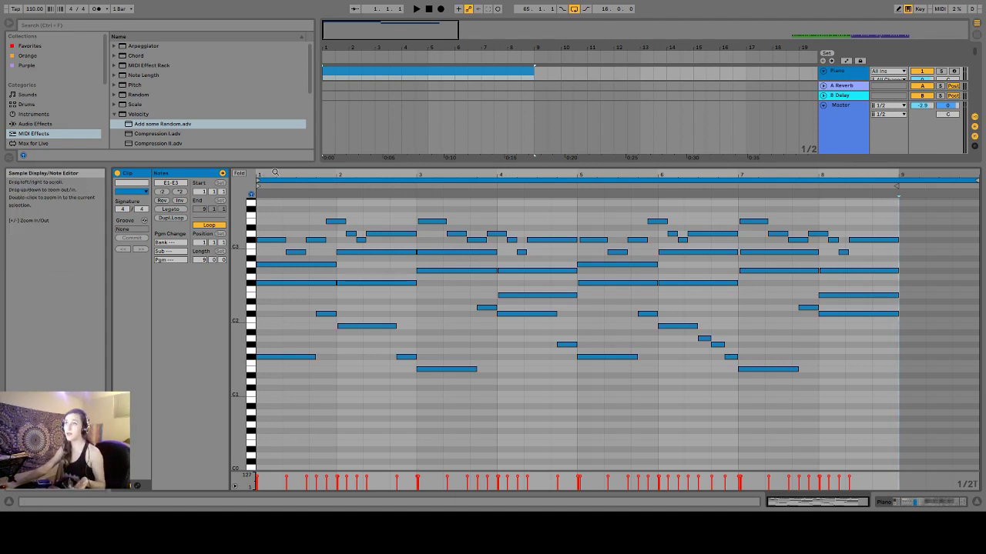
pyautogui.moveTo(274, 172)
pyautogui.mouseDown()
pyautogui.moveTo(319, 177)
pyautogui.moveTo(256, 175)
pyautogui.mouseUp()
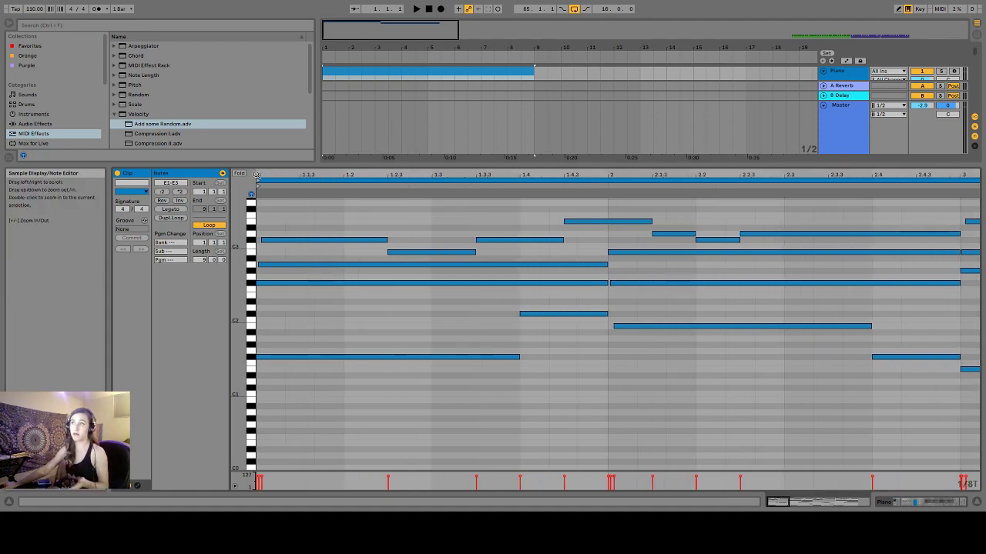
pyautogui.moveTo(281, 174); pyautogui.dragTo(290, 176)
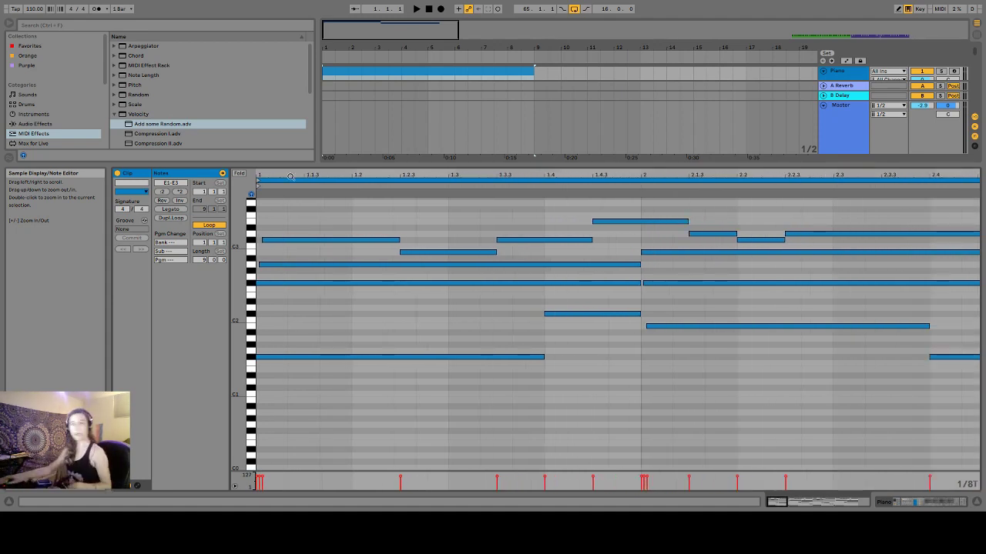
pyautogui.moveTo(290, 173); pyautogui.dragTo(303, 175)
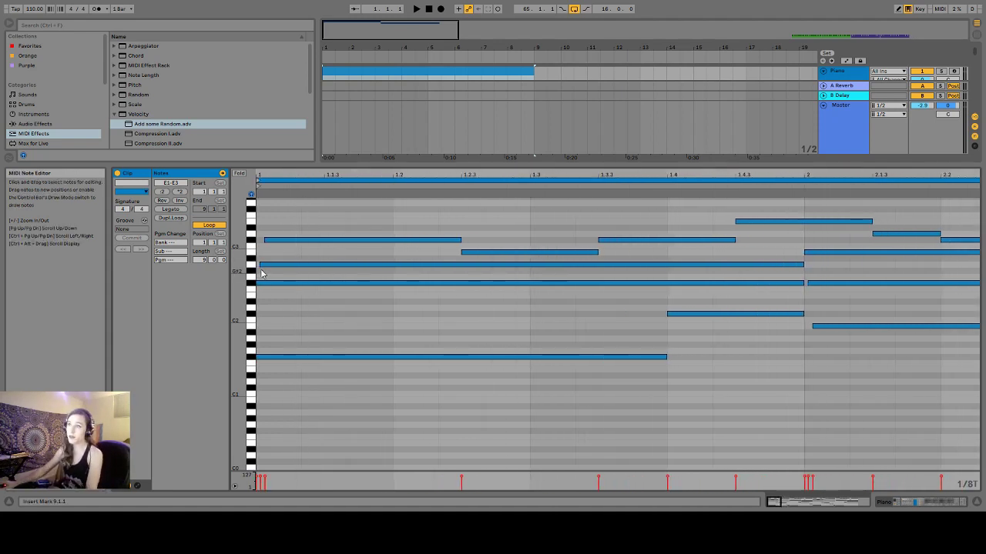
pyautogui.press('space')
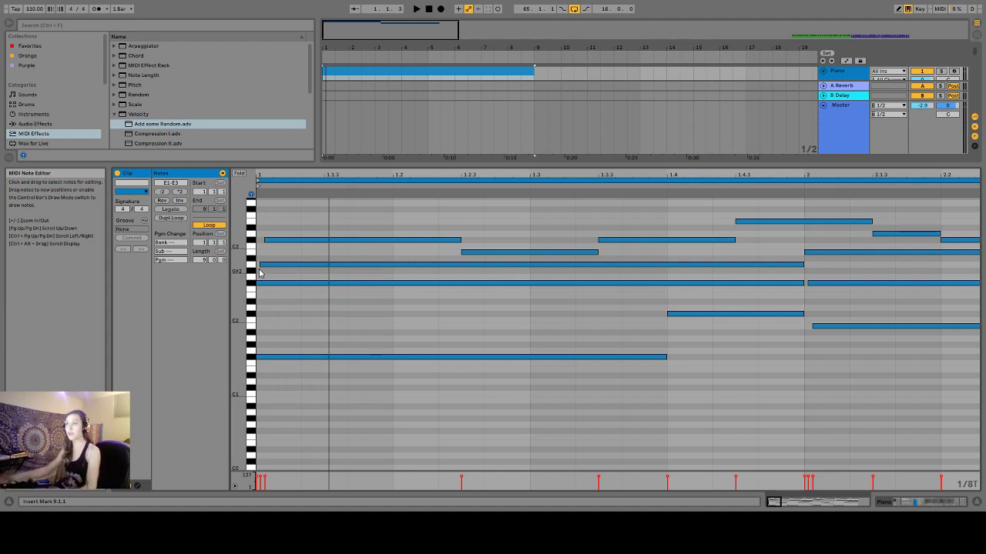
pyautogui.moveTo(492, 192); pyautogui.dragTo(432, 189)
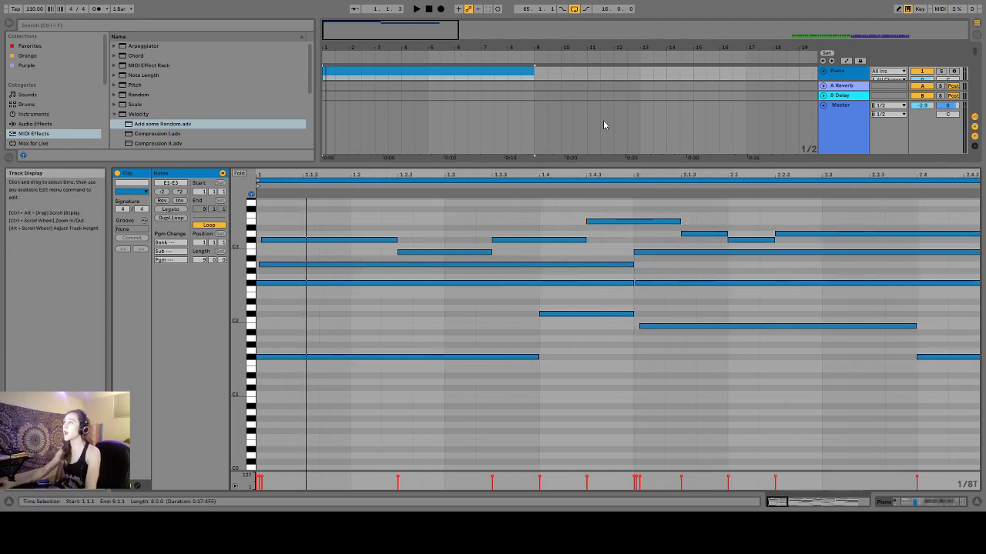
pyautogui.hotkey('shift', 'Tab')
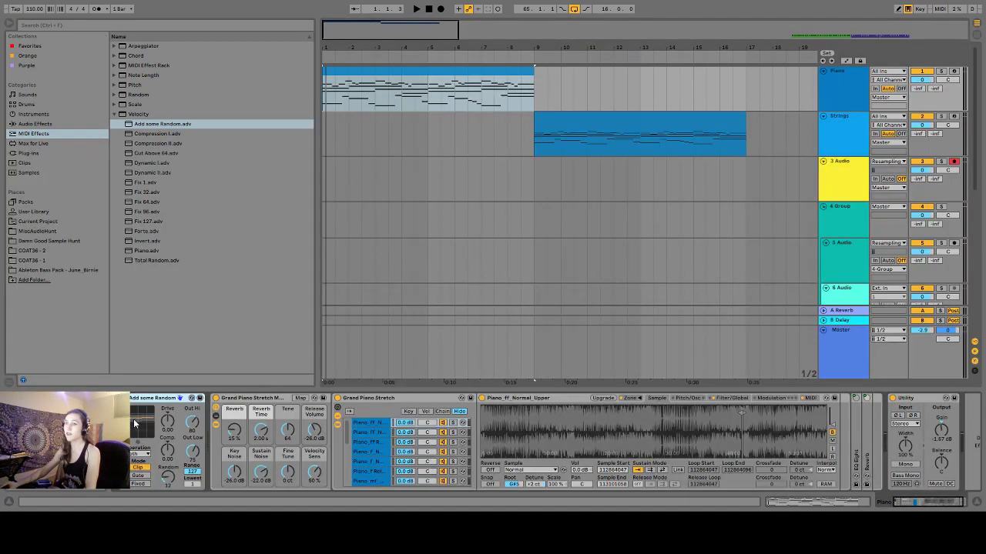
pyautogui.press('space')
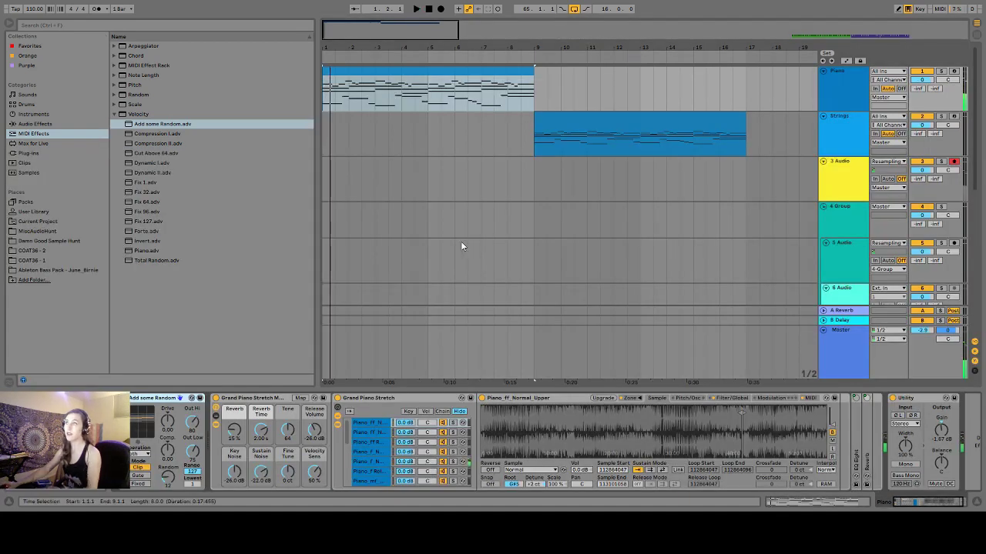
pyautogui.click(410, 74)
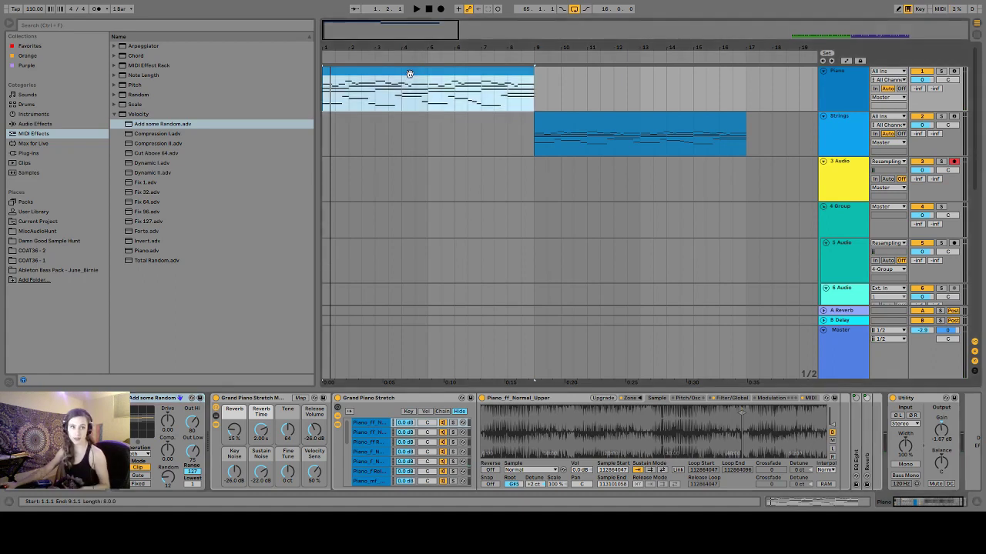
pyautogui.doubleClick(409, 74)
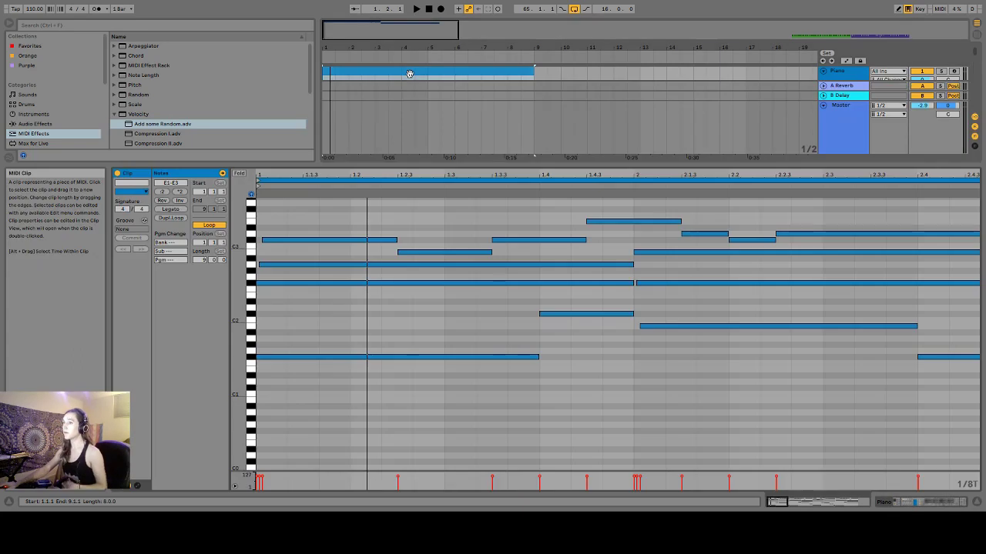
# - Add a C1 note at bar 9 and lengthen it to a full bar ending at 10.1.1
pyautogui.moveTo(552, 187); pyautogui.dragTo(552, 174)
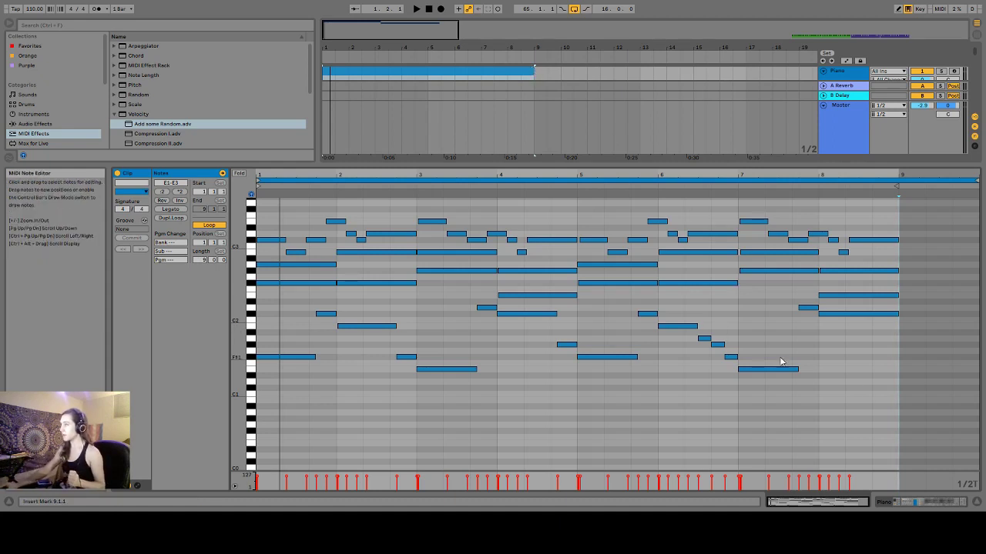
pyautogui.doubleClick(905, 395)
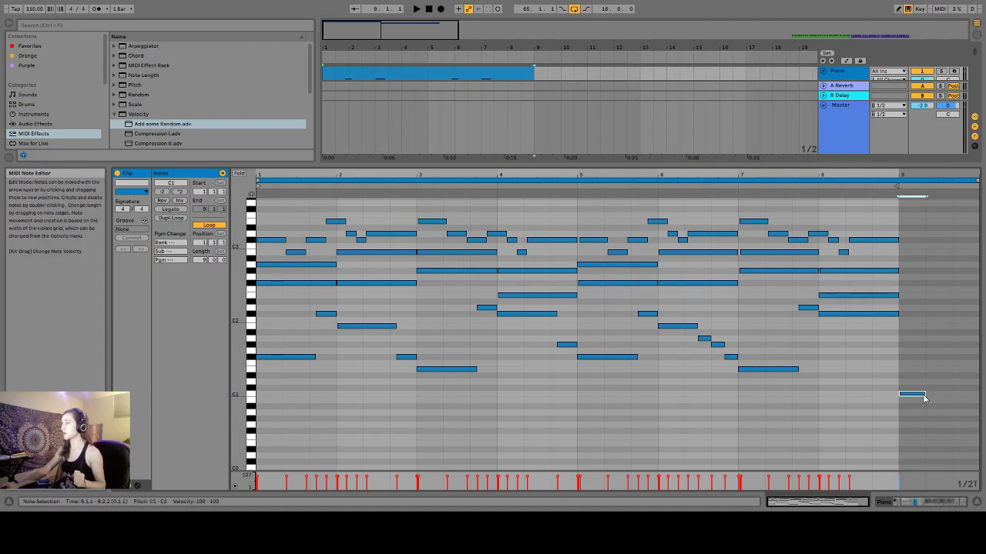
pyautogui.moveTo(924, 394); pyautogui.dragTo(973, 397)
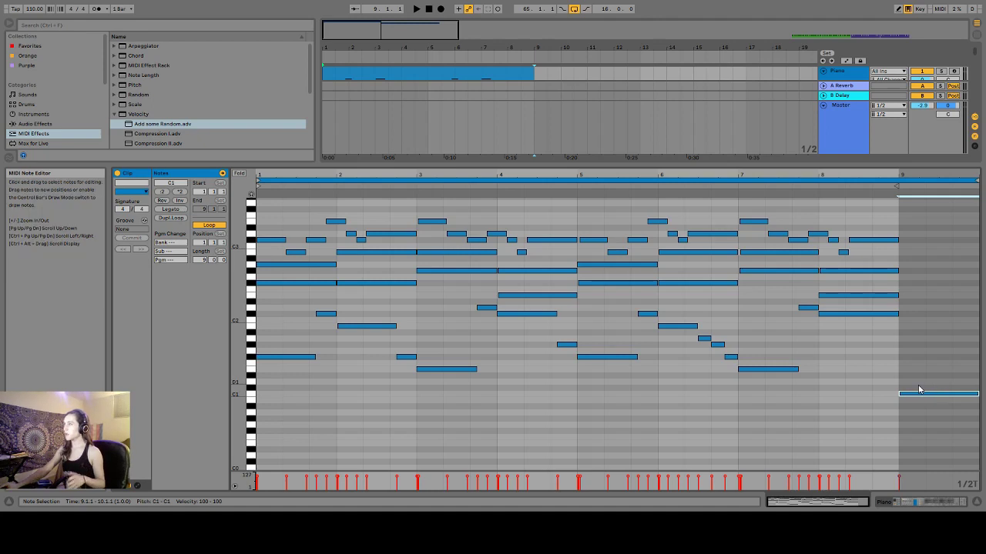
# - Add and duplicate a B0 note, then double the three bass notes' length three times
pyautogui.doubleClick(265, 398)
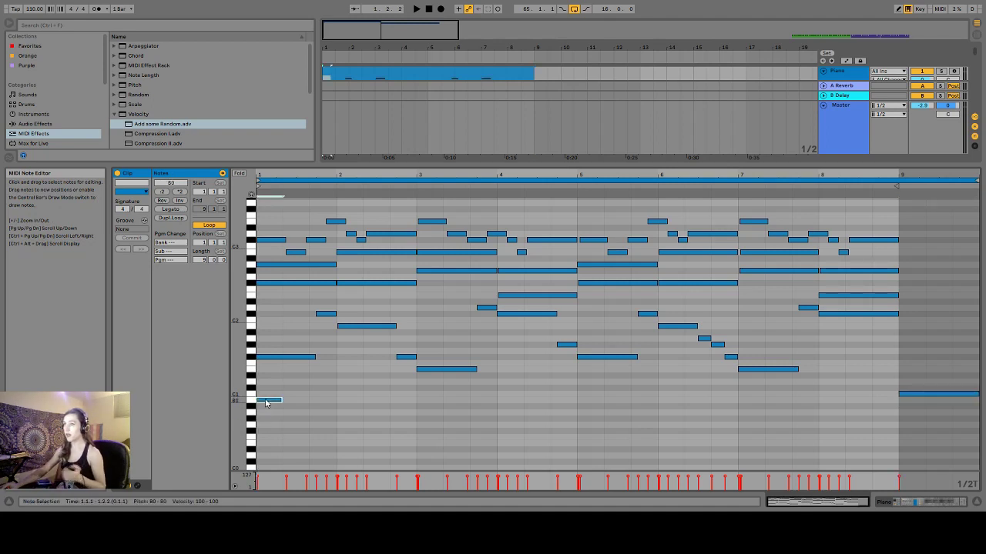
pyautogui.hotkey('ctrl', 'd')
pyautogui.hotkey('ctrl', 'd')
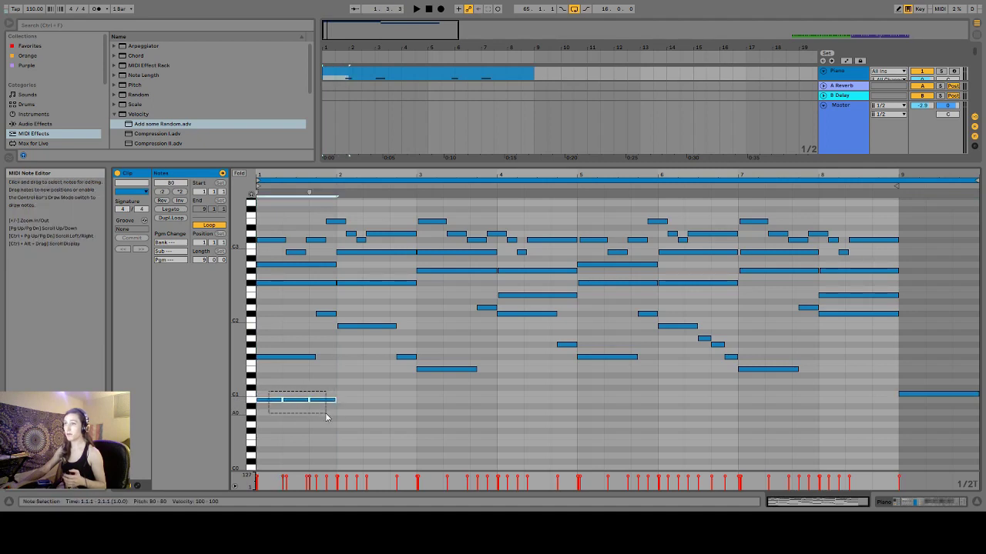
pyautogui.moveTo(325, 413); pyautogui.dragTo(268, 391)
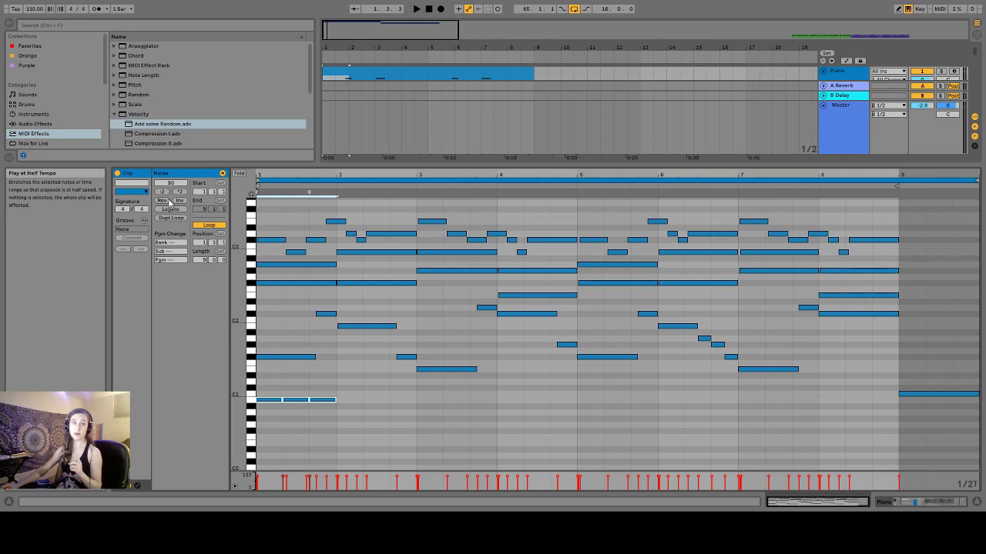
pyautogui.click(179, 193)
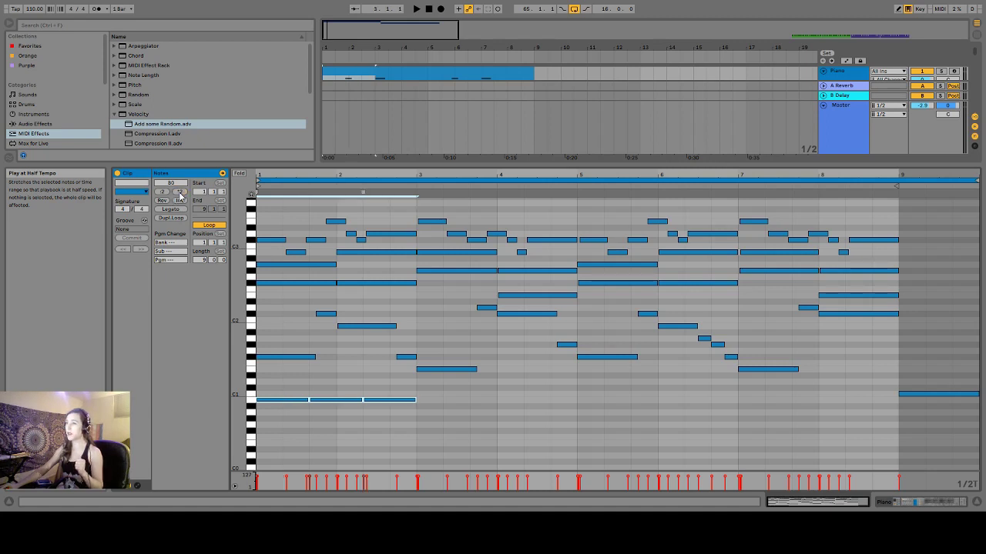
pyautogui.click(179, 194)
pyautogui.click(180, 194)
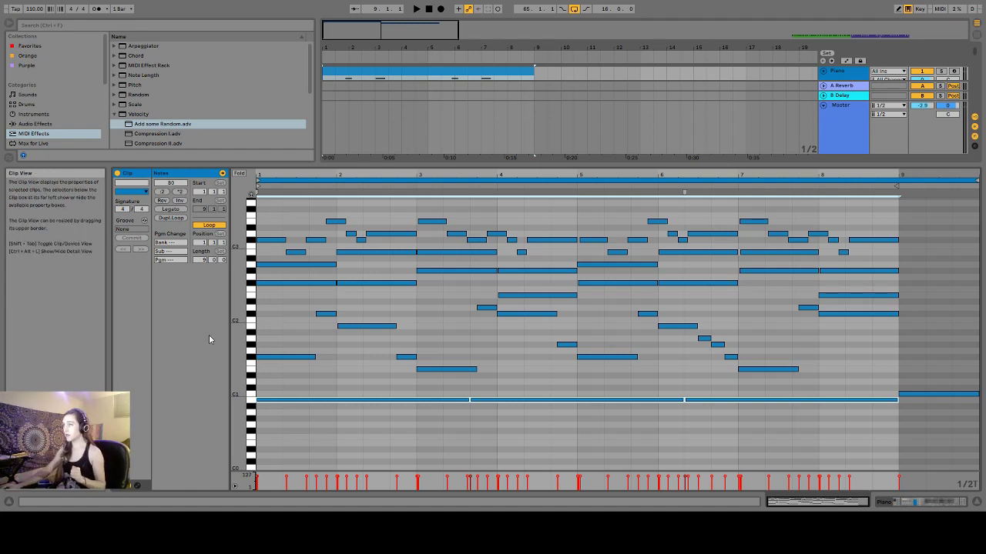
# - Select the notes and drag the stretch marker from bar 9 toward bar 7 to compress them
pyautogui.click(410, 383)
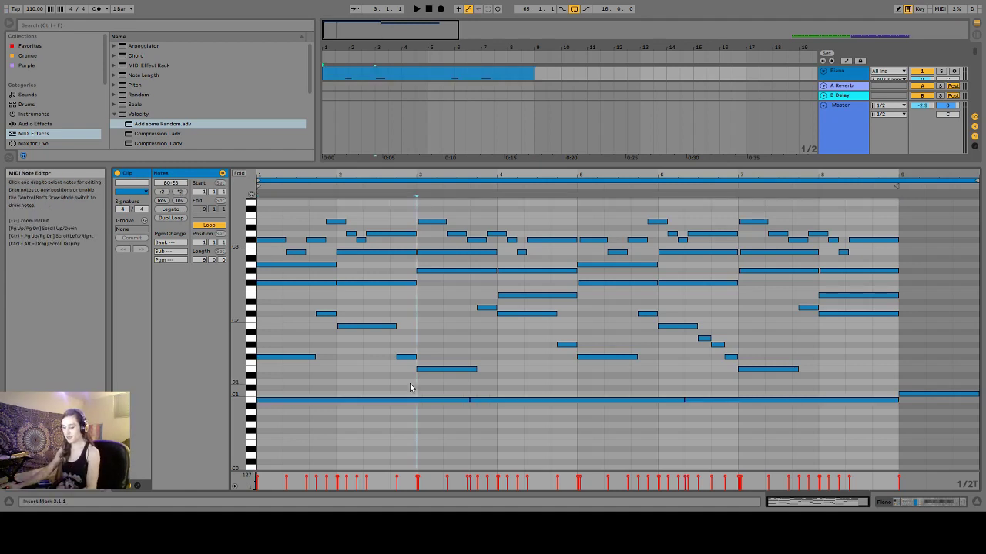
pyautogui.hotkey('ctrl', 'a')
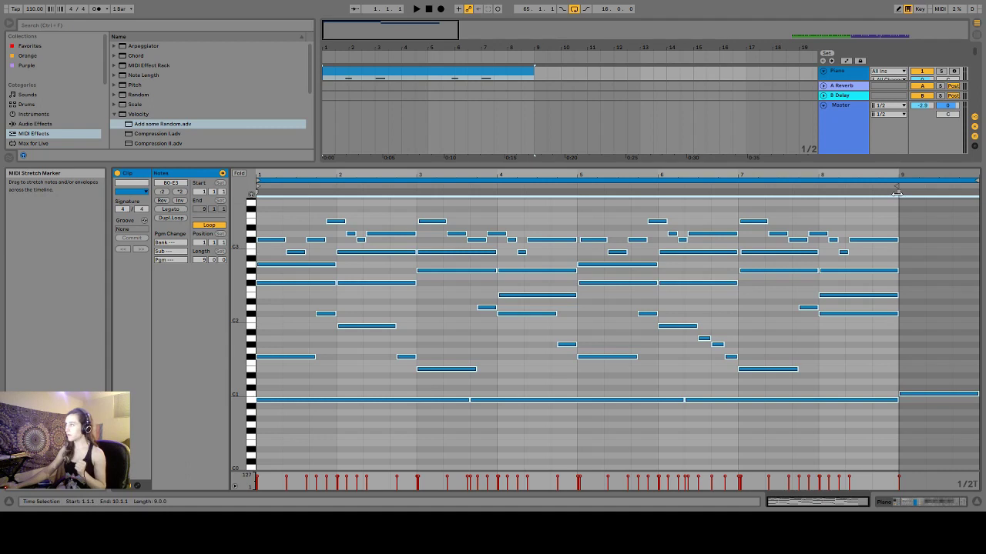
pyautogui.moveTo(897, 193)
pyautogui.mouseDown()
pyautogui.moveTo(885, 194)
pyautogui.moveTo(898, 197)
pyautogui.mouseUp()
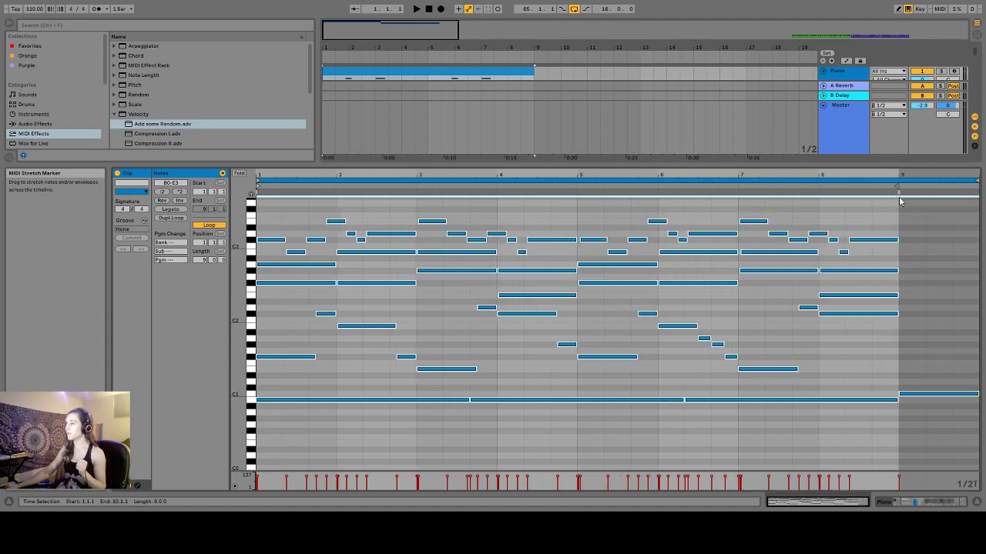
pyautogui.click(829, 401)
pyautogui.keyDown('shift'); pyautogui.click(473, 400); pyautogui.keyUp('shift')
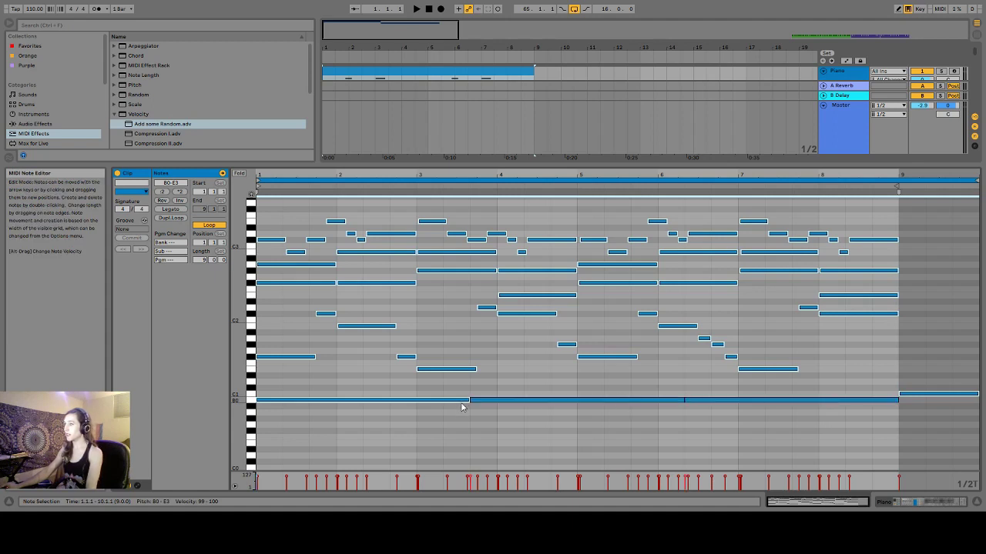
pyautogui.keyDown('shift'); pyautogui.click(444, 402); pyautogui.keyUp('shift')
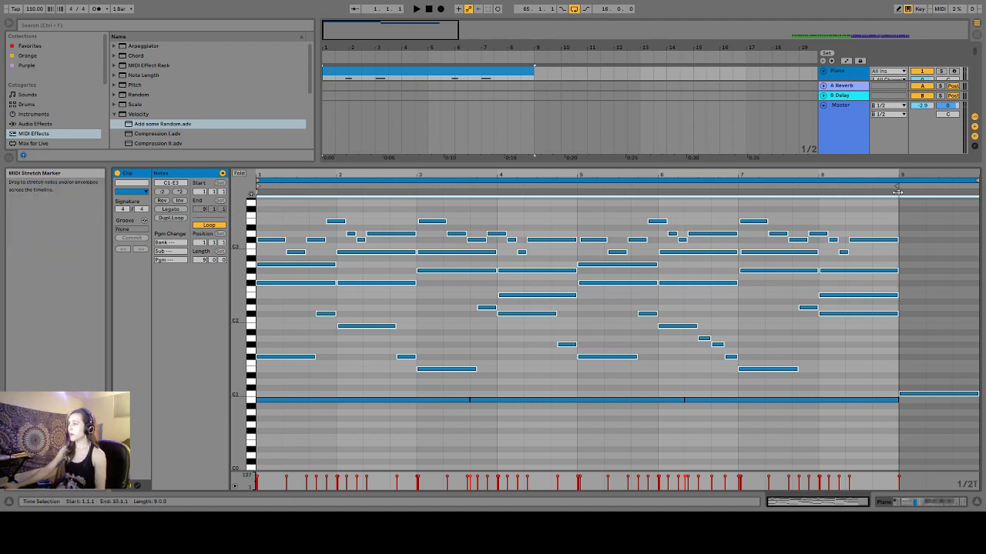
pyautogui.moveTo(898, 192); pyautogui.dragTo(692, 202)
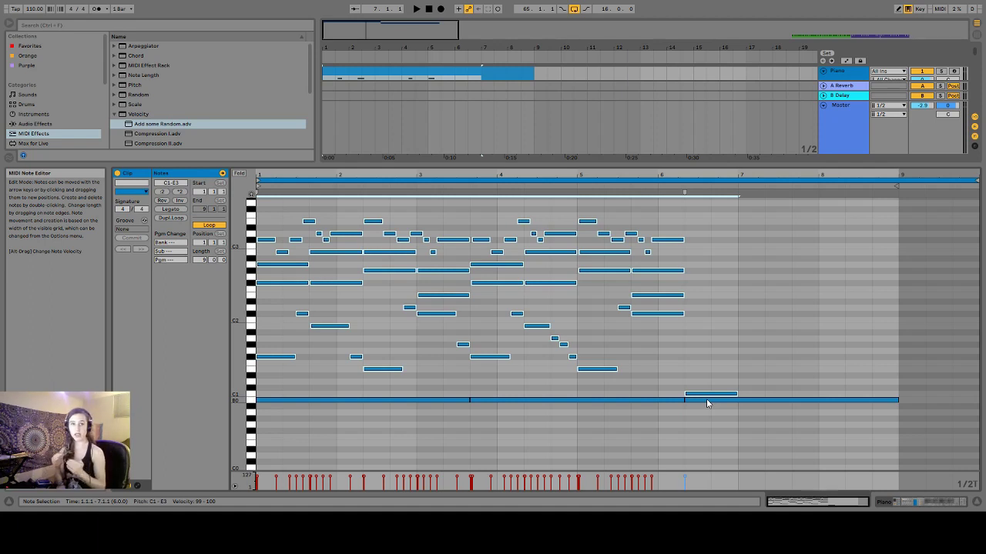
# - Box-select the low B0 and C1 bass notes and delete them
pyautogui.moveTo(323, 439); pyautogui.dragTo(781, 396)
pyautogui.press('Delete')
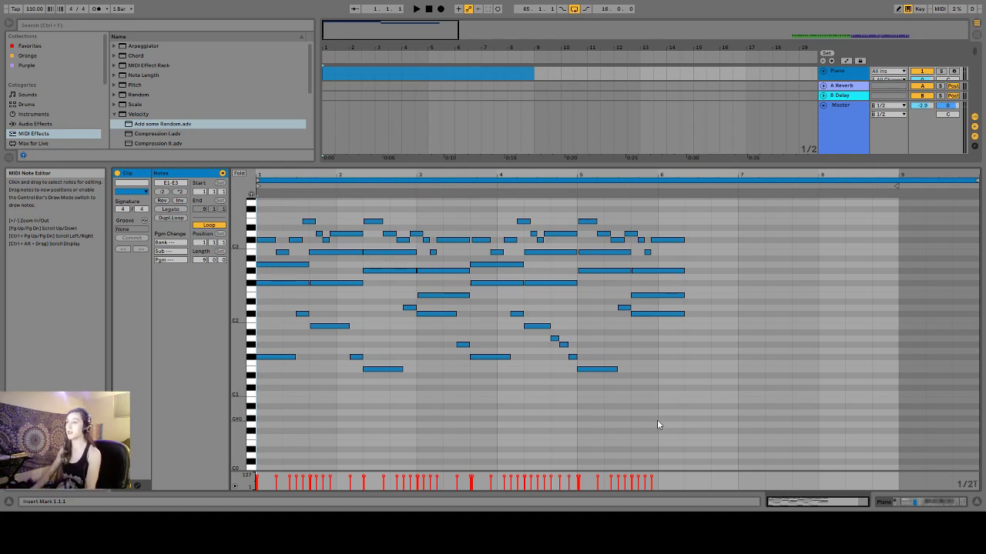
# - Transpose all notes up 5 then 2 semitones, and enlarge the arrangement to reveal 3 Audio and 4 Group
pyautogui.hotkey('ctrl', 'a')
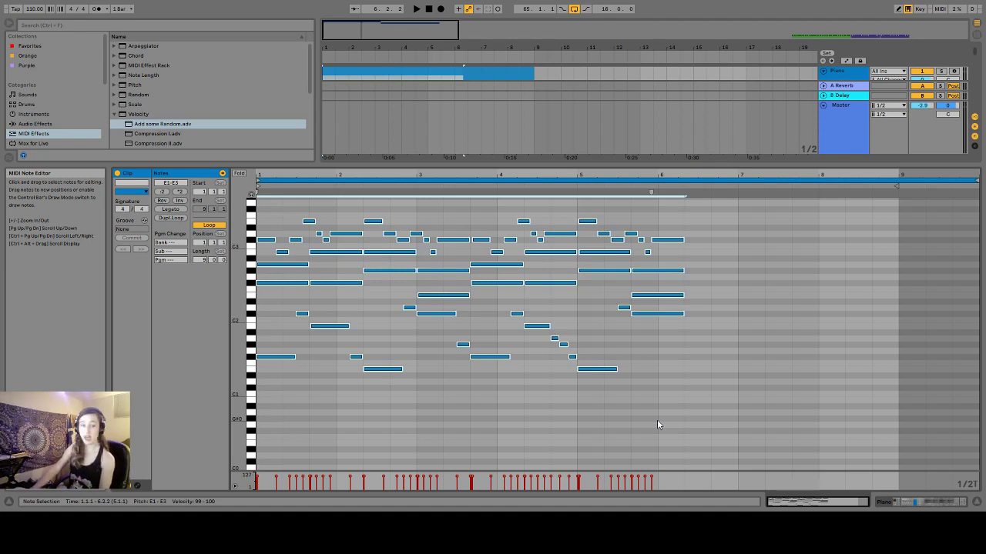
pyautogui.press('Up')
pyautogui.press('Up')
pyautogui.press('Up')
pyautogui.press('Up')
pyautogui.press('Up')
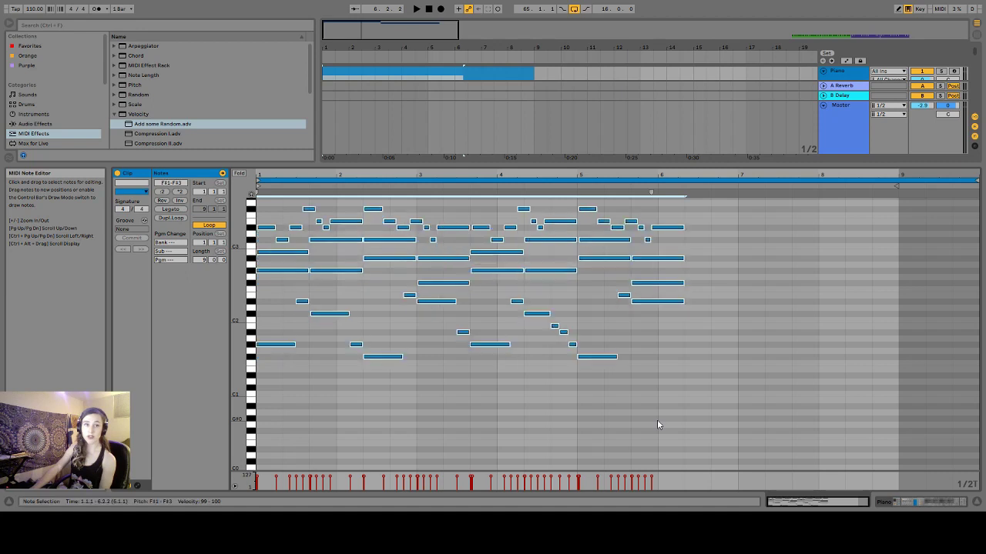
pyautogui.press('Up')
pyautogui.press('Up')
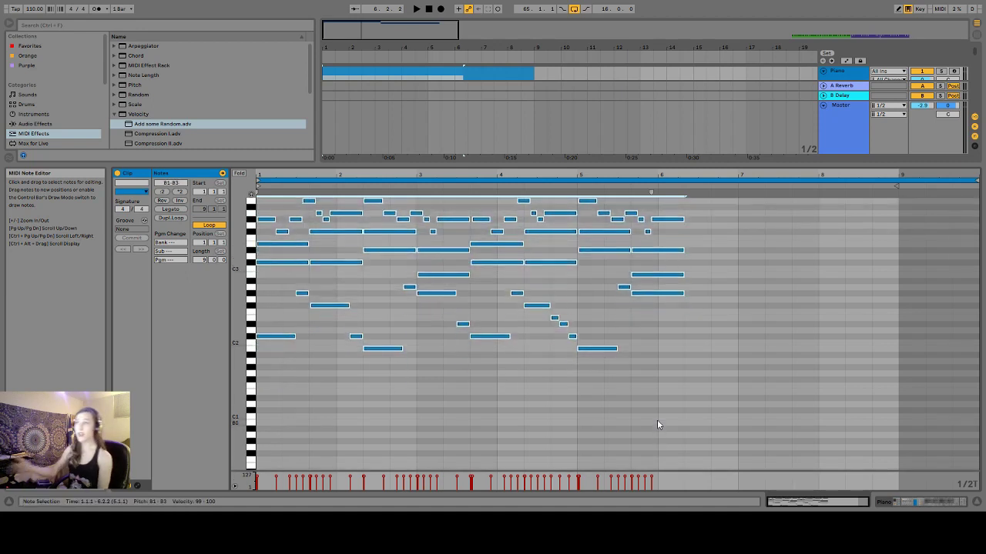
pyautogui.moveTo(632, 157); pyautogui.dragTo(620, 220)
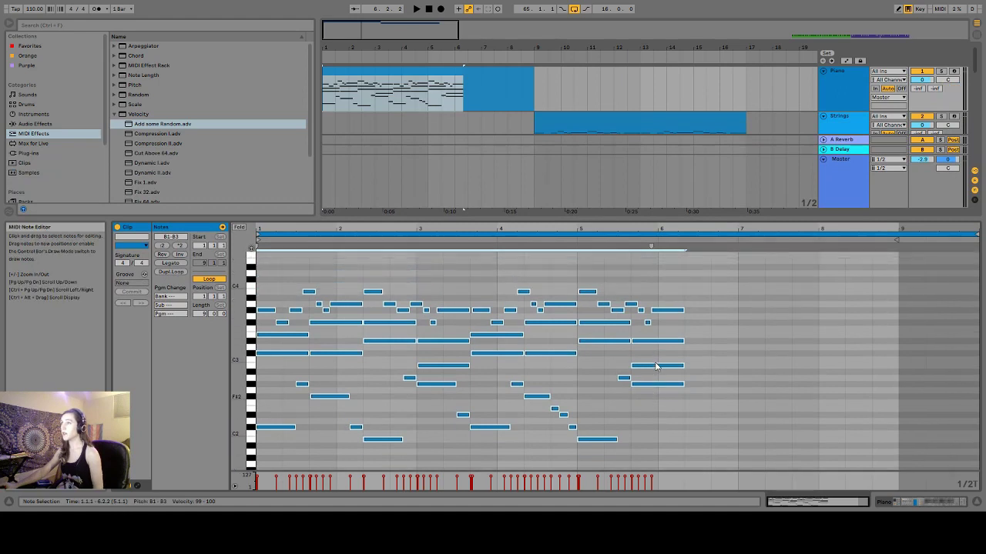
pyautogui.moveTo(523, 218); pyautogui.dragTo(515, 305)
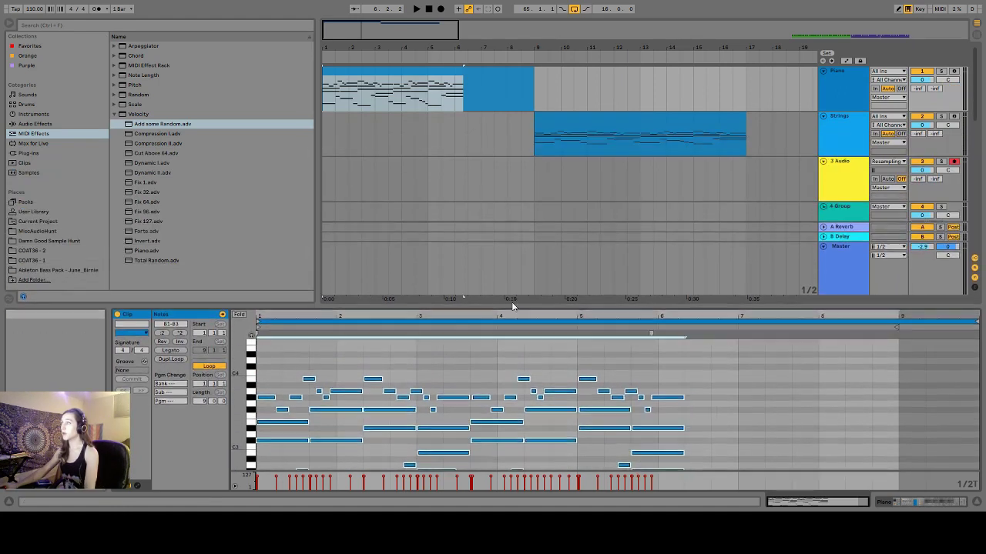
# - Solo Piano, set the start at bar 1 on 3 Audio, and record clip 3-Audio 1
pyautogui.click(328, 177)
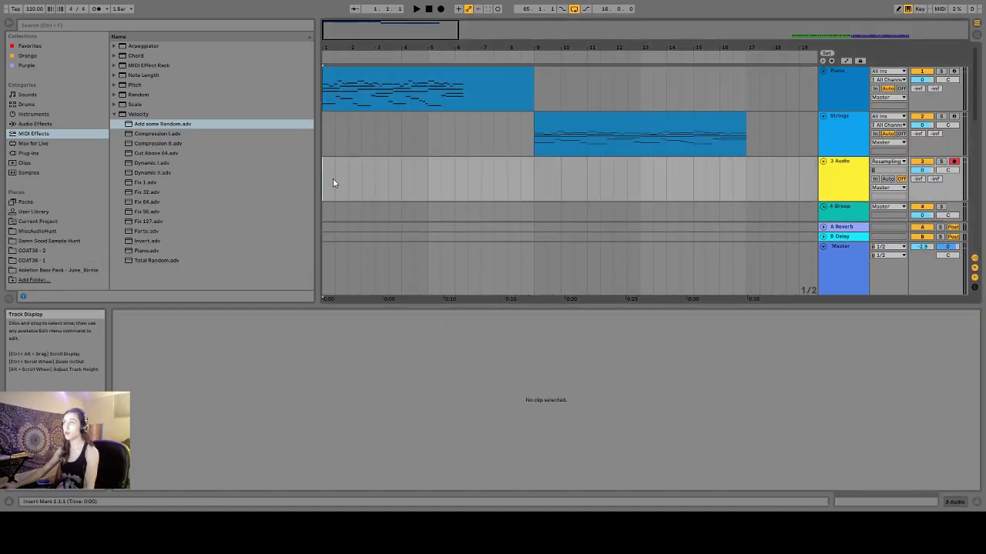
pyautogui.click(941, 72)
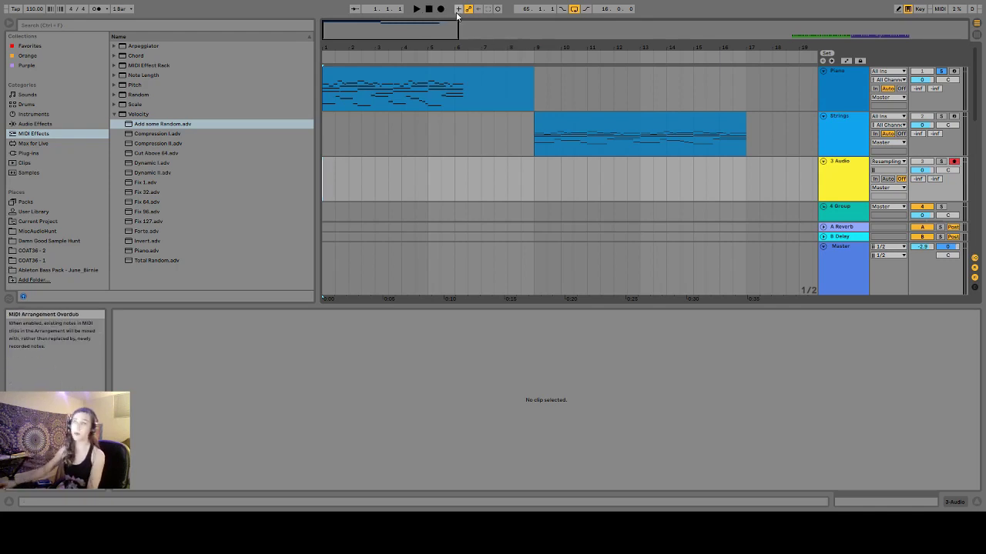
pyautogui.click(328, 163)
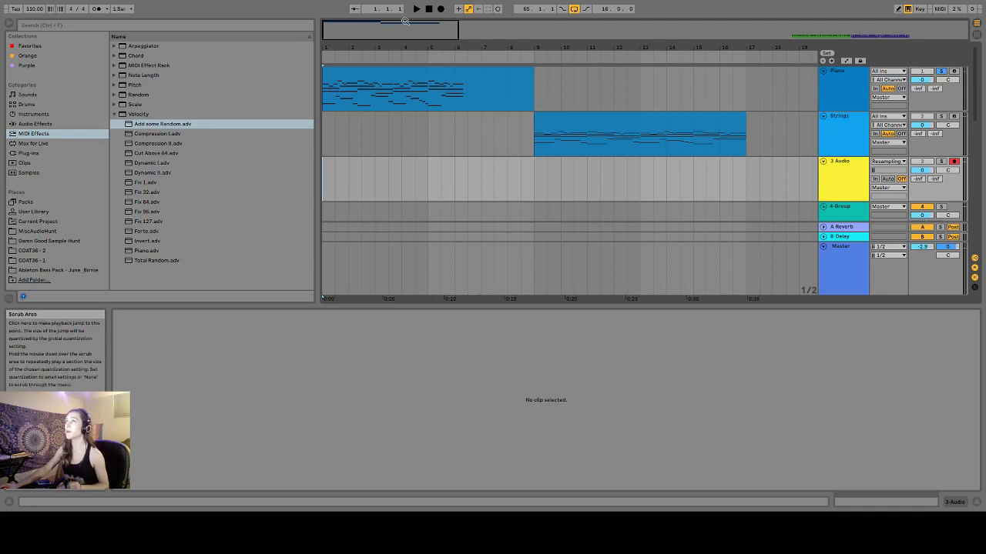
pyautogui.click(440, 9)
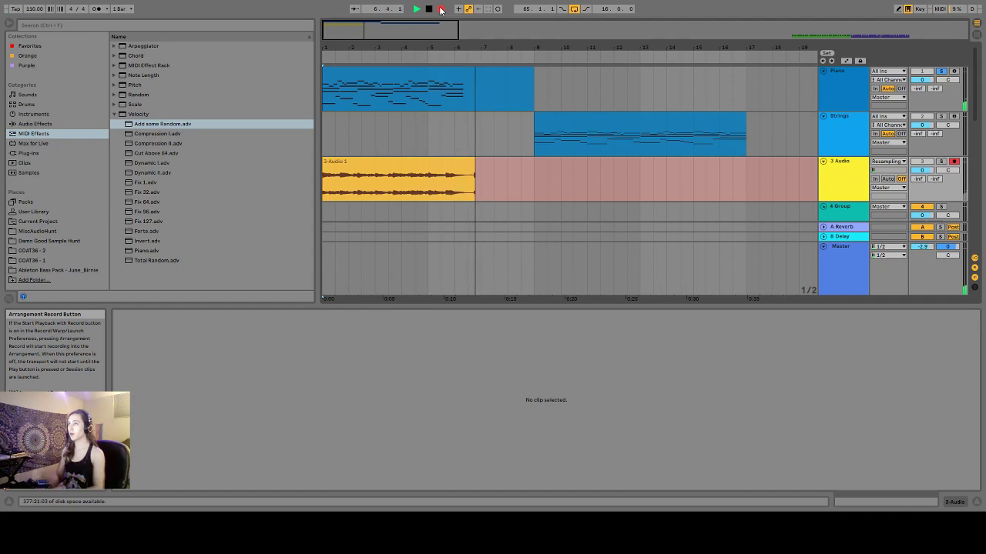
pyautogui.click(441, 9)
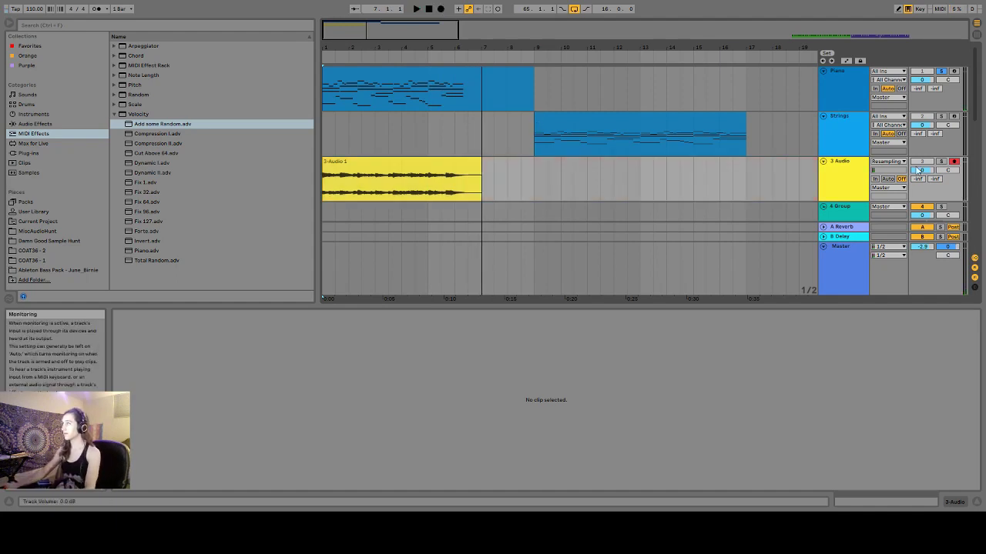
# - Open the 3-Audio 1 clip's waveform, enlarge the clip view, and switch Warp off
pyautogui.click(443, 196)
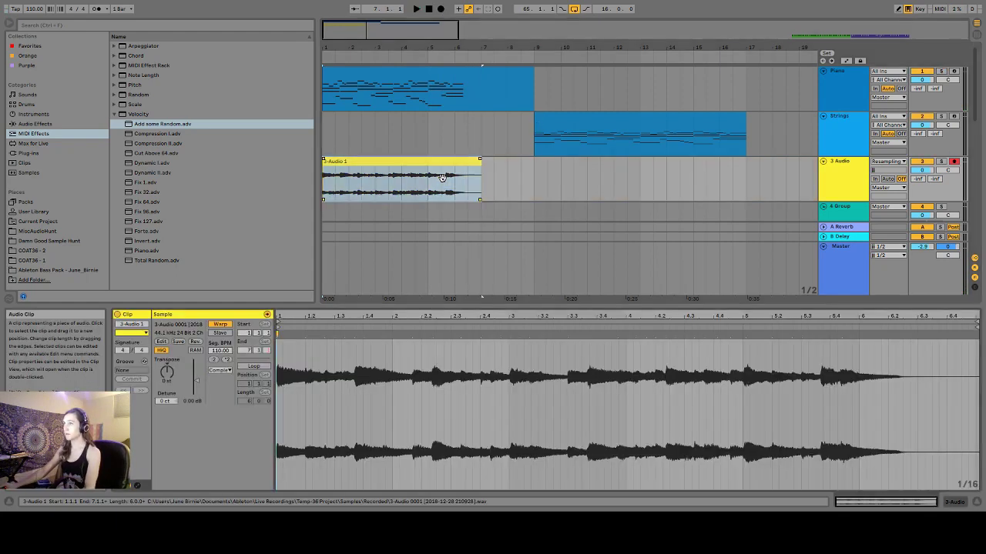
pyautogui.moveTo(452, 311); pyautogui.dragTo(453, 250)
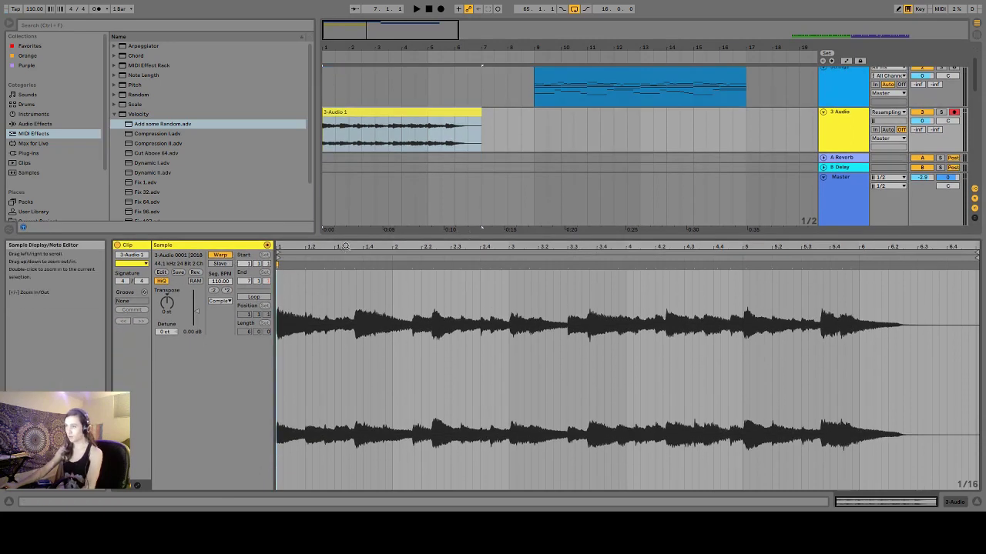
pyautogui.click(221, 255)
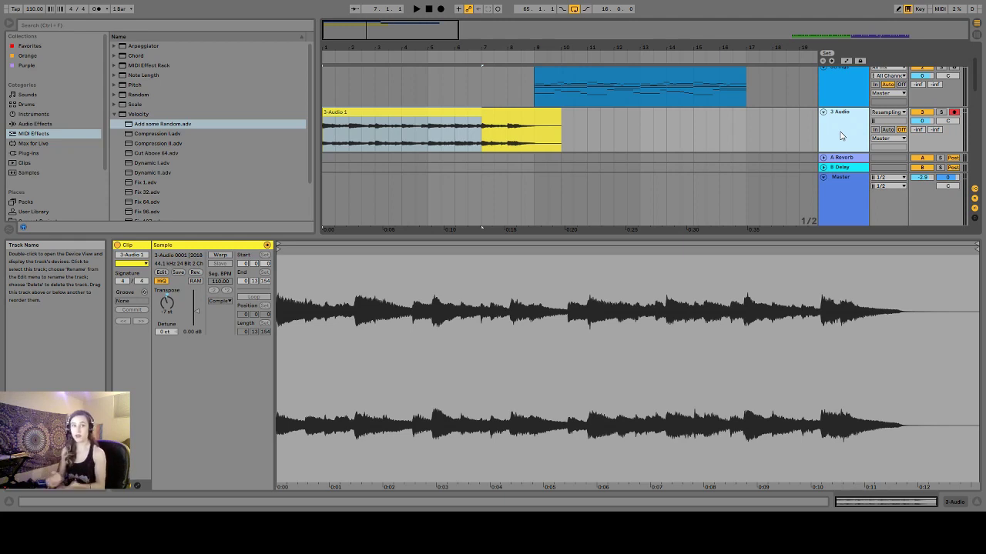
# - Solo 3 Audio, audition the resampled piano, then enlarge the arrangement to show 4 Group and 5 Audio
pyautogui.click(941, 113)
pyautogui.press('space')
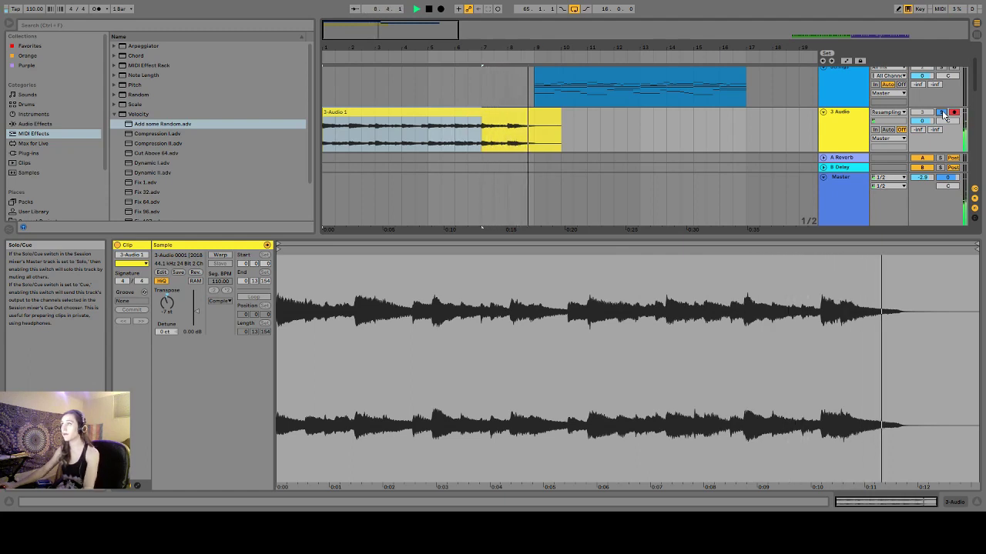
pyautogui.press('space')
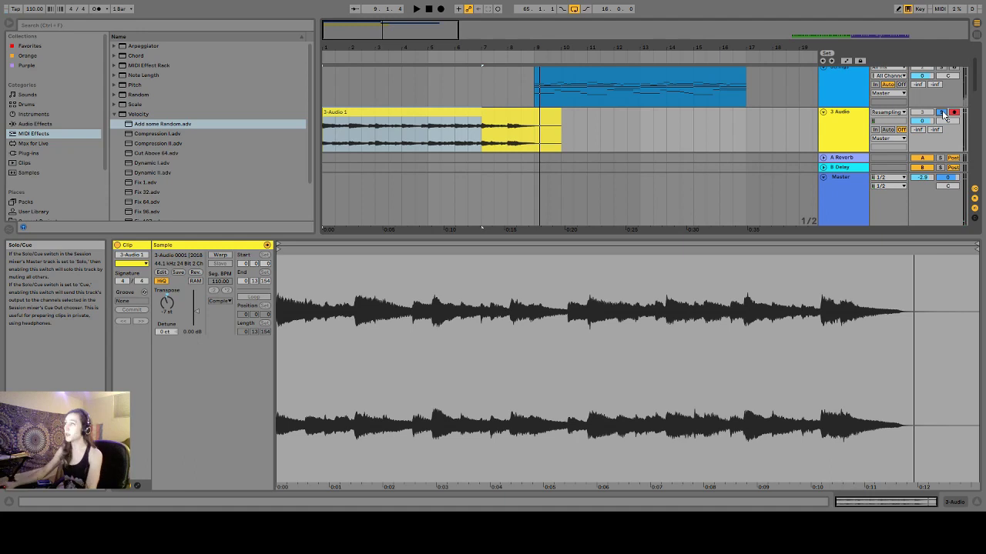
pyautogui.click(941, 113)
pyautogui.moveTo(830, 238); pyautogui.dragTo(830, 299)
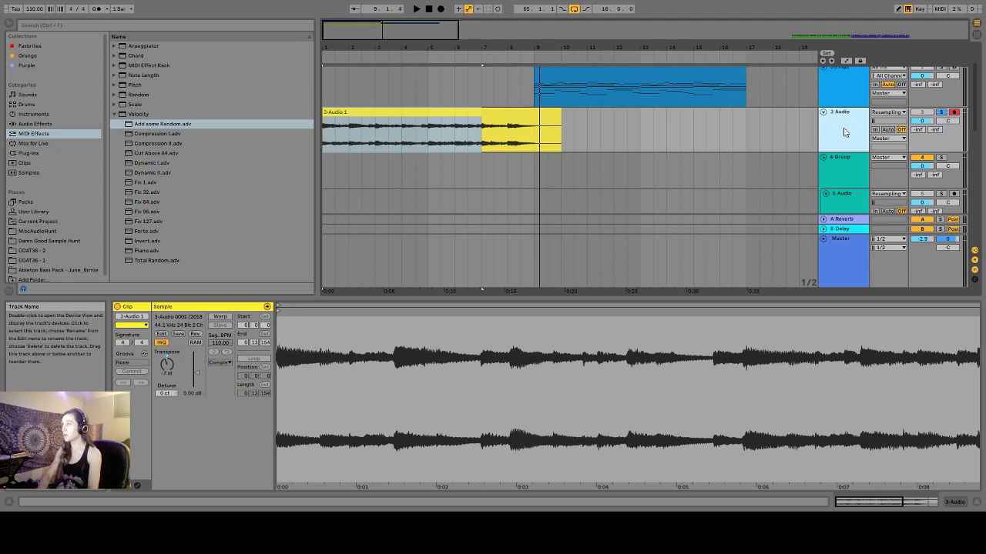
# - Wrap 3 Audio in a new 3 Group, add an empty audio track inside, and create 6 Group
pyautogui.hotkey('ctrl', 'g')
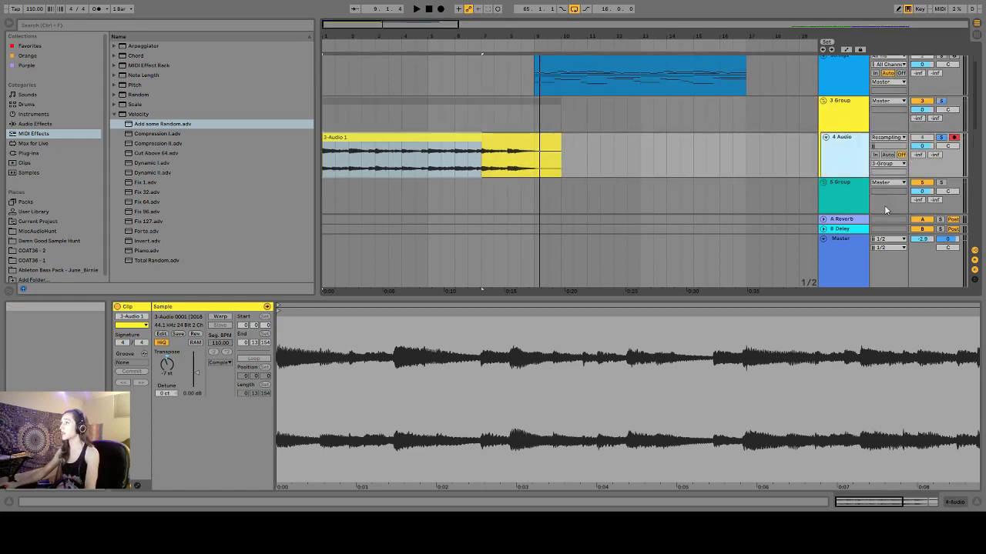
pyautogui.hotkey('ctrl', 't')
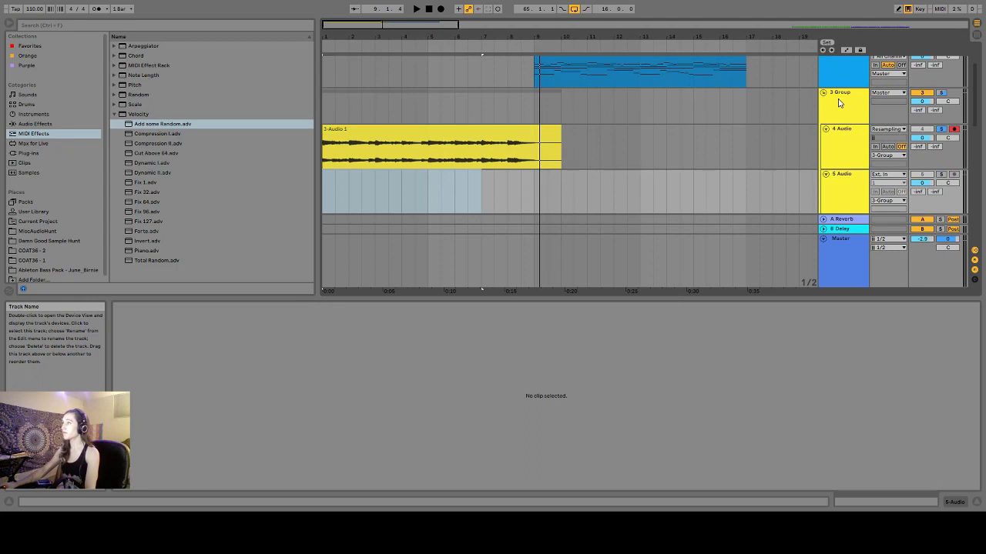
pyautogui.hotkey('ctrl', 'g')
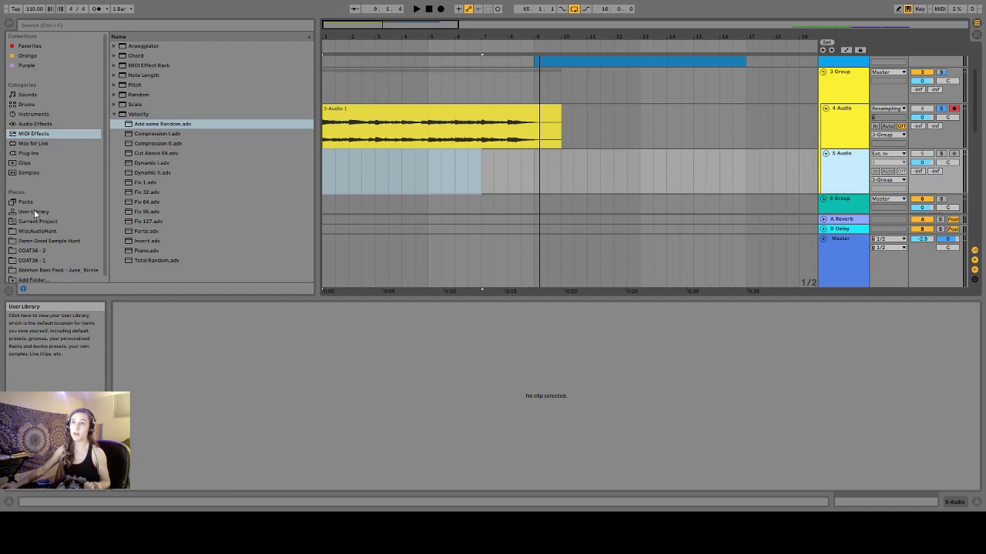
# - Place vinyl-scraped.wav from MiscAudioHunt on track 5 at bar 1 and duplicate it to fill bars 1–13
pyautogui.click(35, 230)
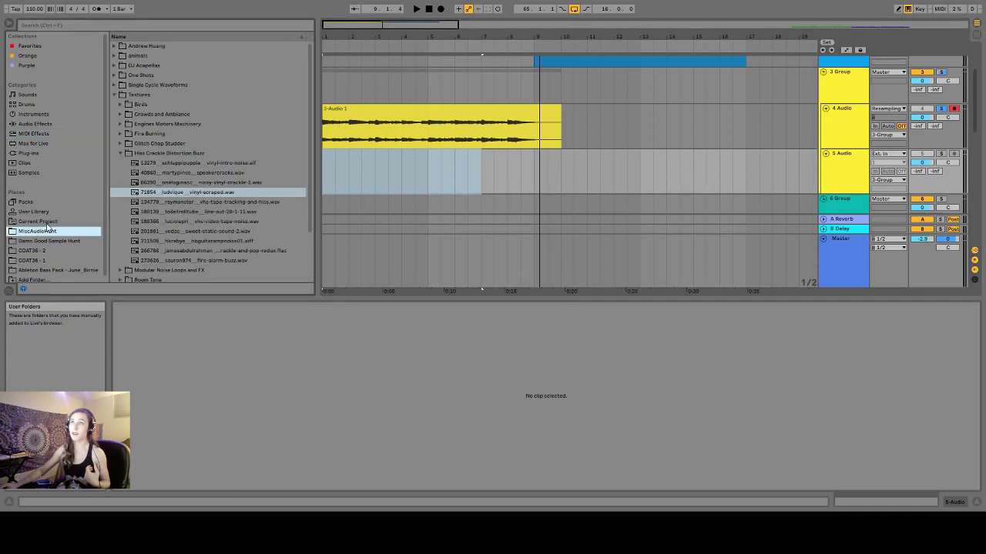
pyautogui.moveTo(237, 193); pyautogui.dragTo(324, 181)
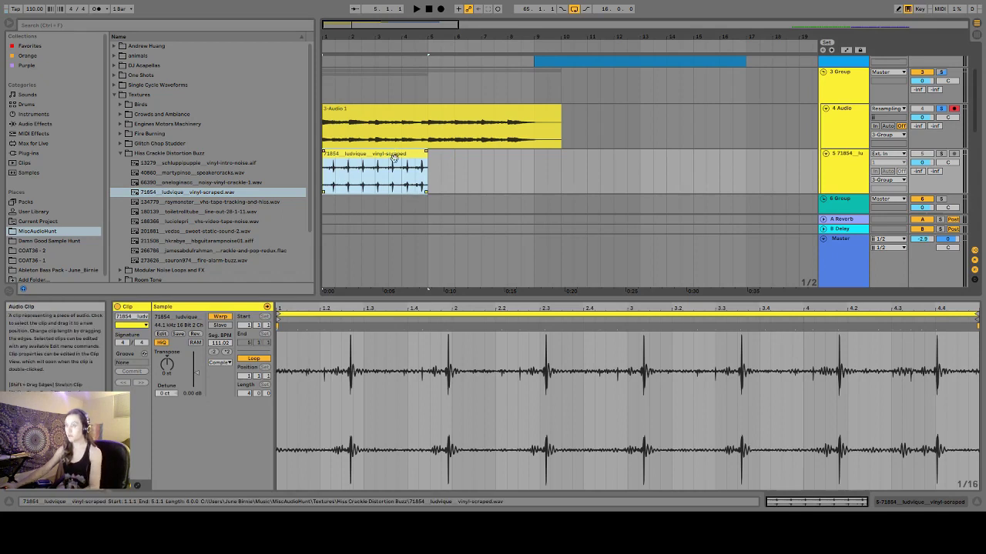
pyautogui.hotkey('ctrl', 'd')
pyautogui.hotkey('ctrl', 'd')
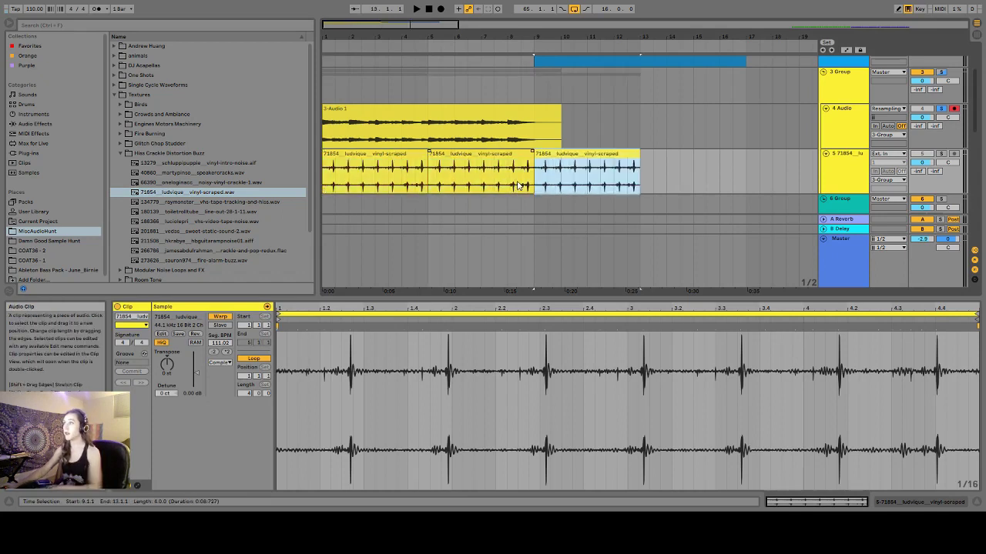
pyautogui.click(706, 167)
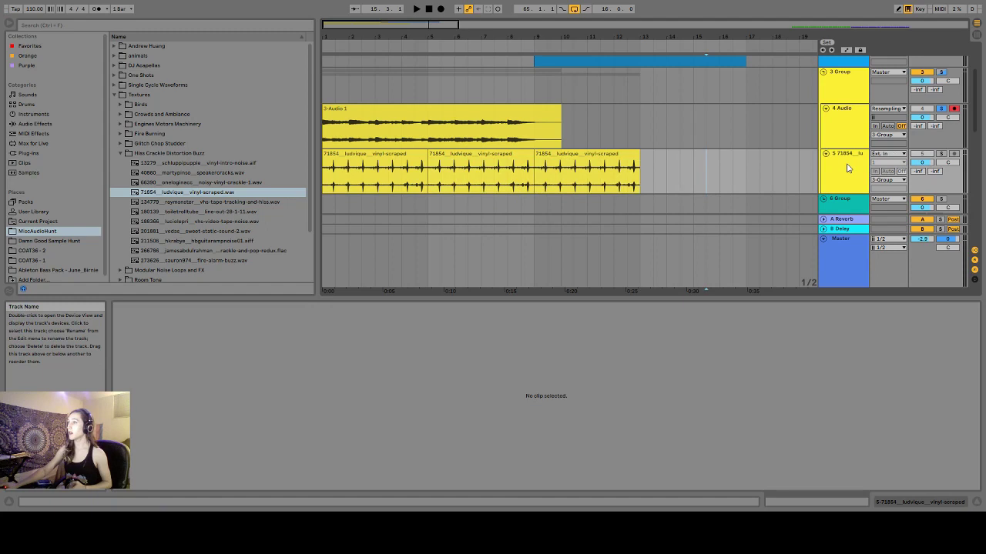
# - Audition the crackle clip from position 1.2.3
pyautogui.click(377, 191)
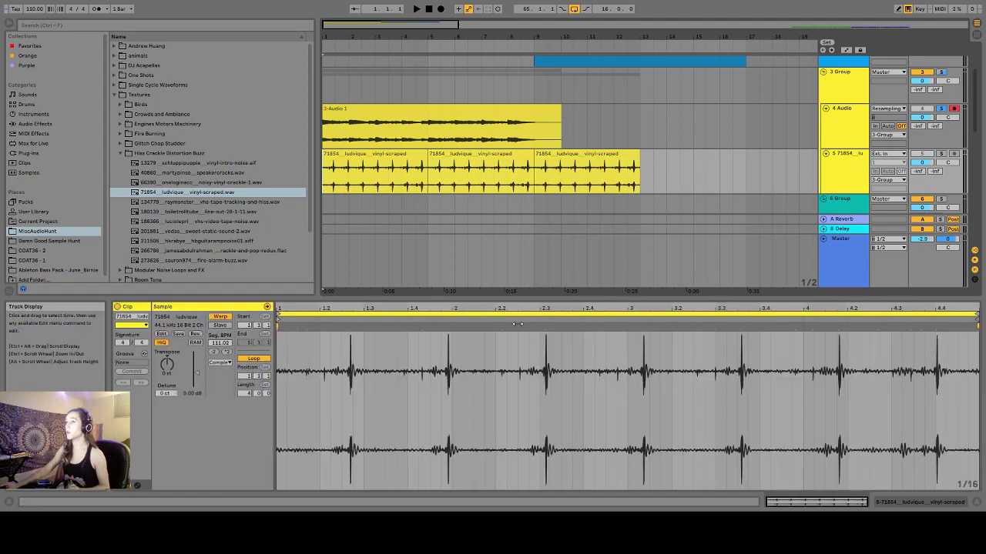
pyautogui.click(342, 373)
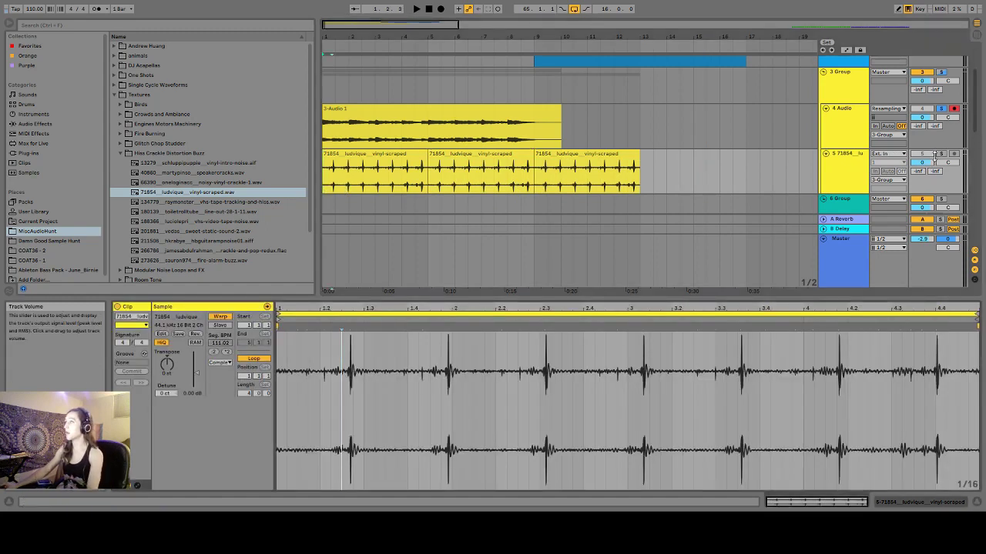
pyautogui.press('space')
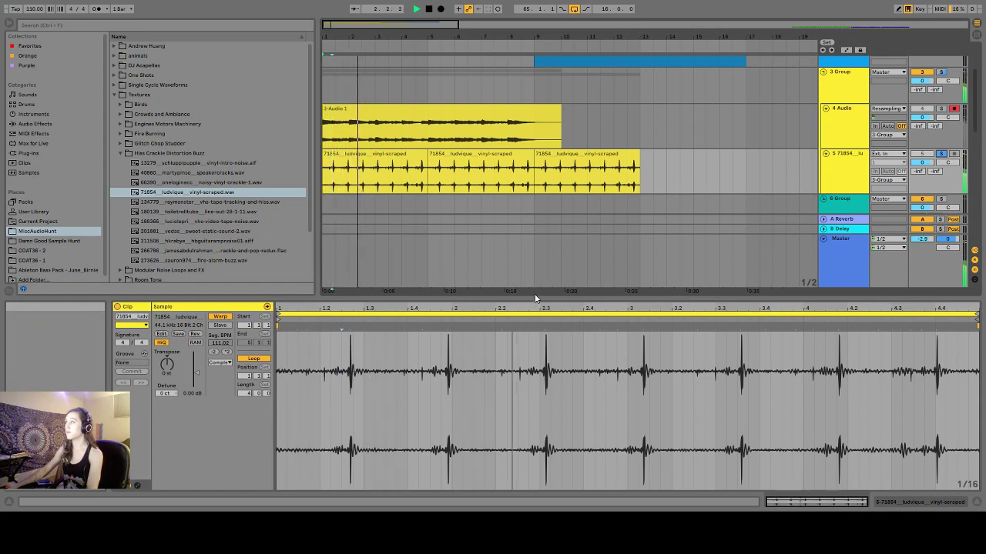
pyautogui.press('space')
pyautogui.click(842, 155)
# - Add EQ Eight to crackle track 5 to high-pass it, and listen to the filtered crackle
pyautogui.click(841, 155)
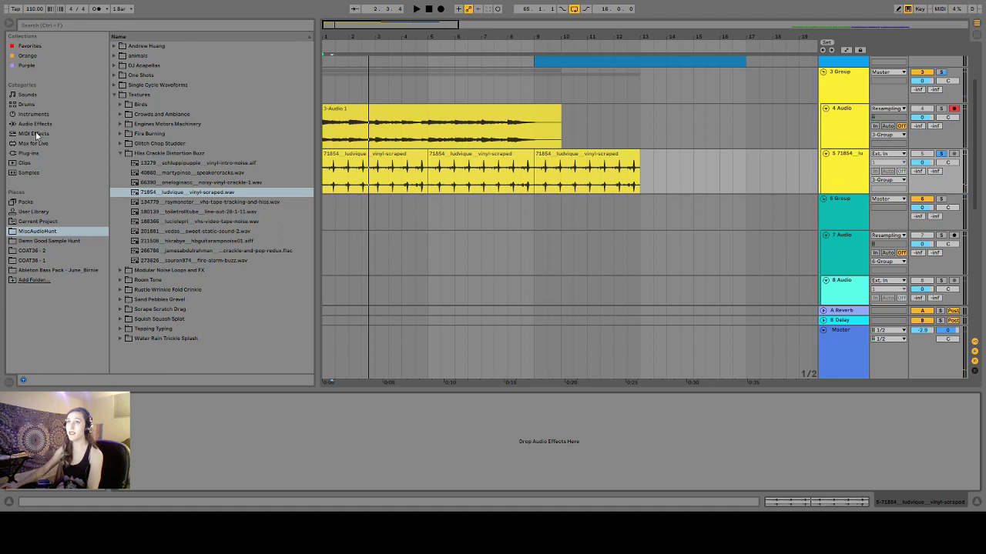
pyautogui.click(38, 125)
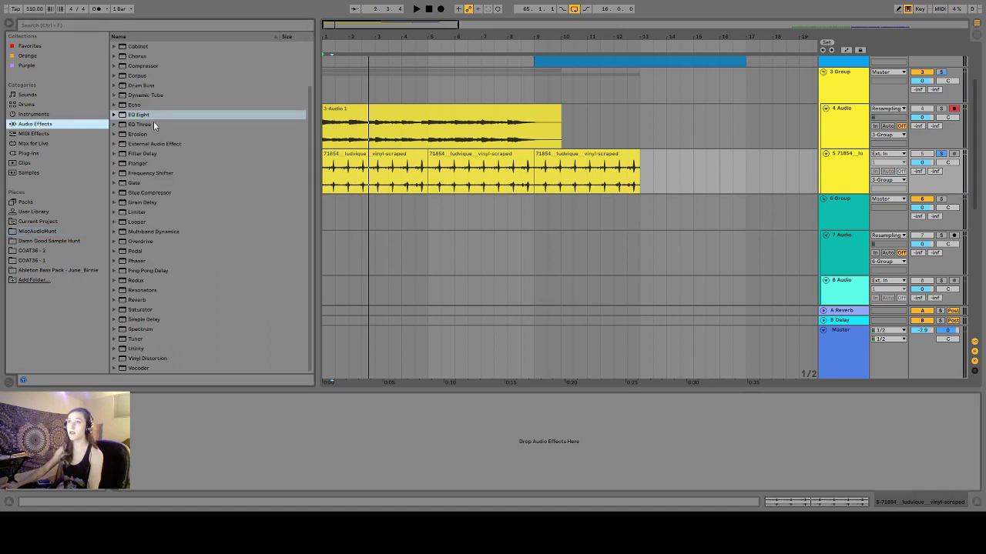
pyautogui.moveTo(153, 121); pyautogui.dragTo(215, 469)
pyautogui.press('space')
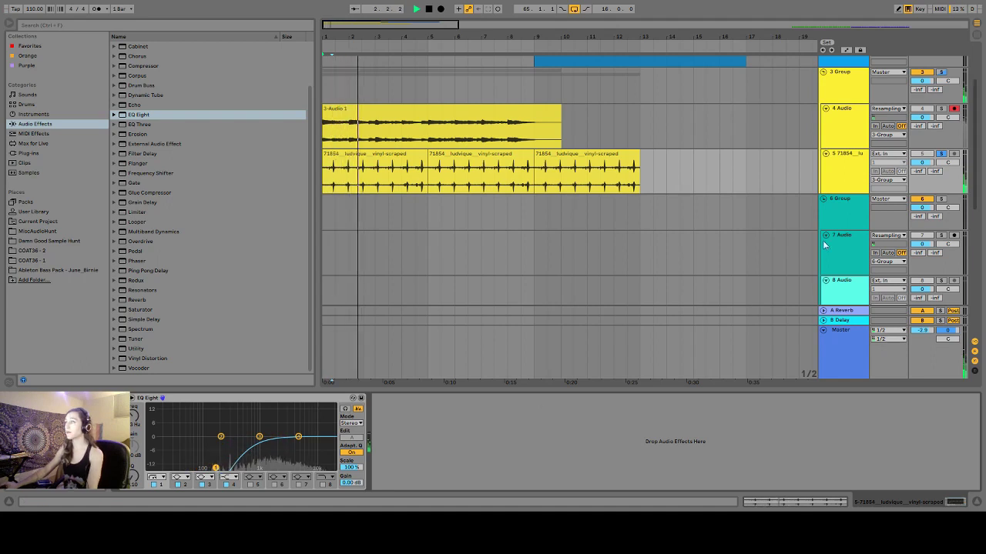
pyautogui.press('space')
# - Lower the crackle track volume to about -11 dB and take it out of solo
pyautogui.moveTo(921, 162); pyautogui.dragTo(921, 184)
pyautogui.press('space')
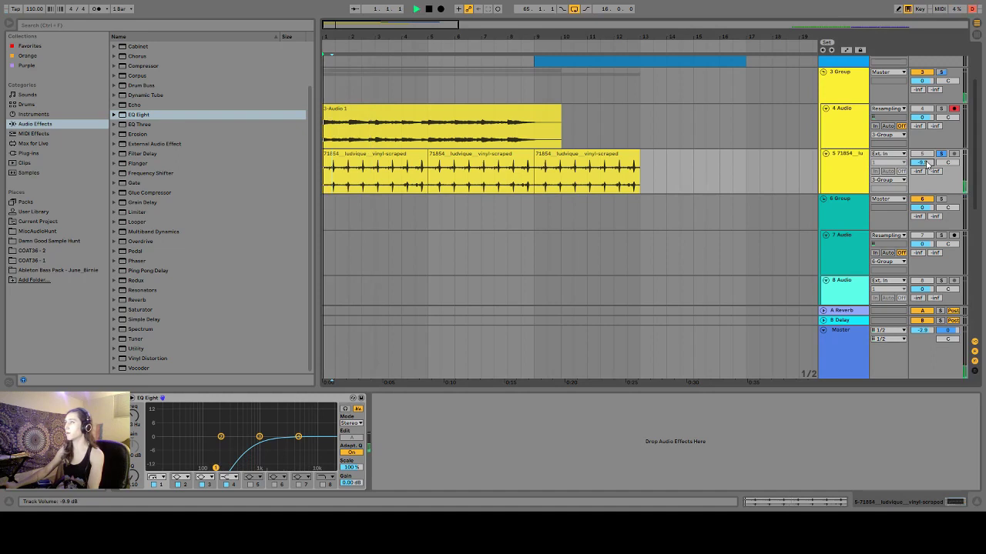
pyautogui.moveTo(928, 164); pyautogui.dragTo(928, 171)
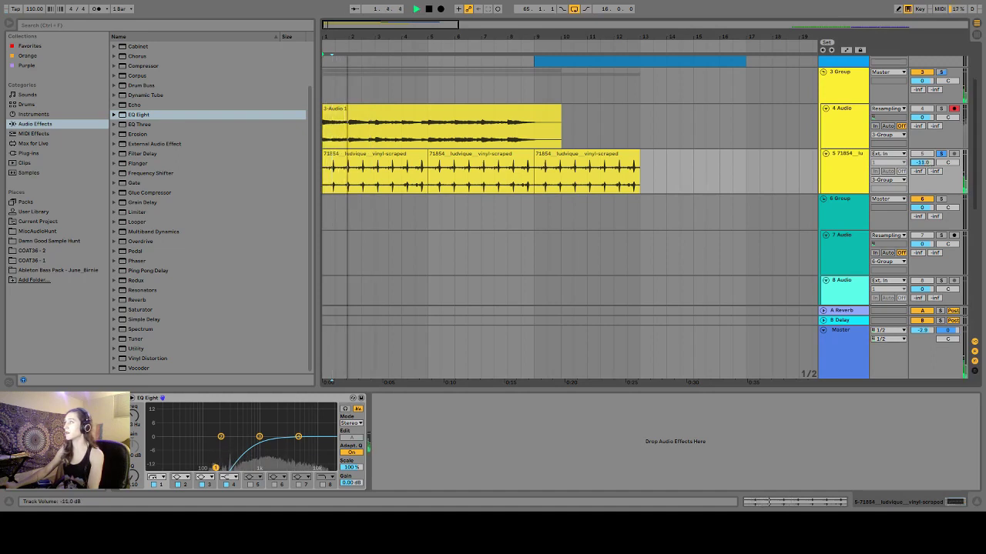
pyautogui.click(942, 154)
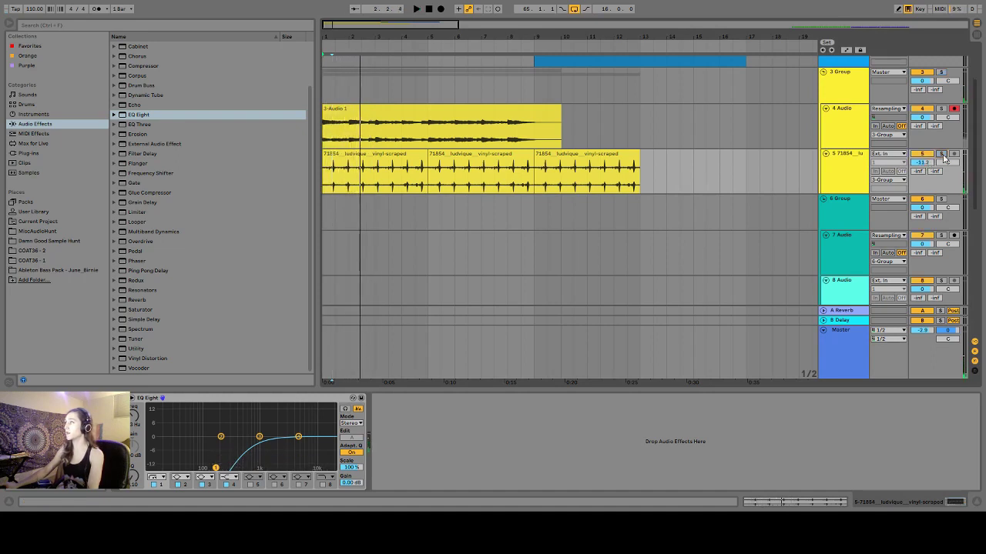
# - Solo 3 Group and play back the resampled piano together with the -11 dB crackle
pyautogui.press('space')
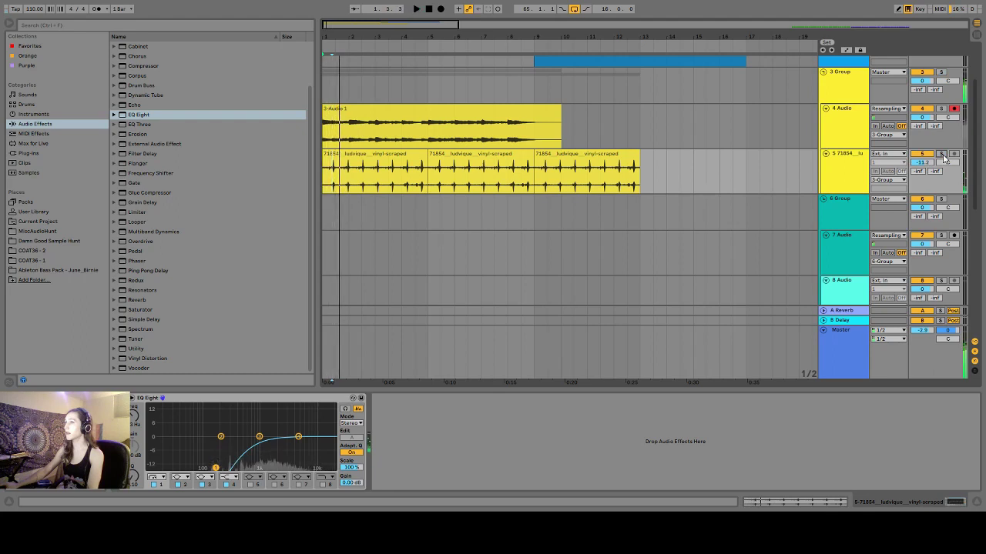
pyautogui.click(940, 71)
pyautogui.press('space')
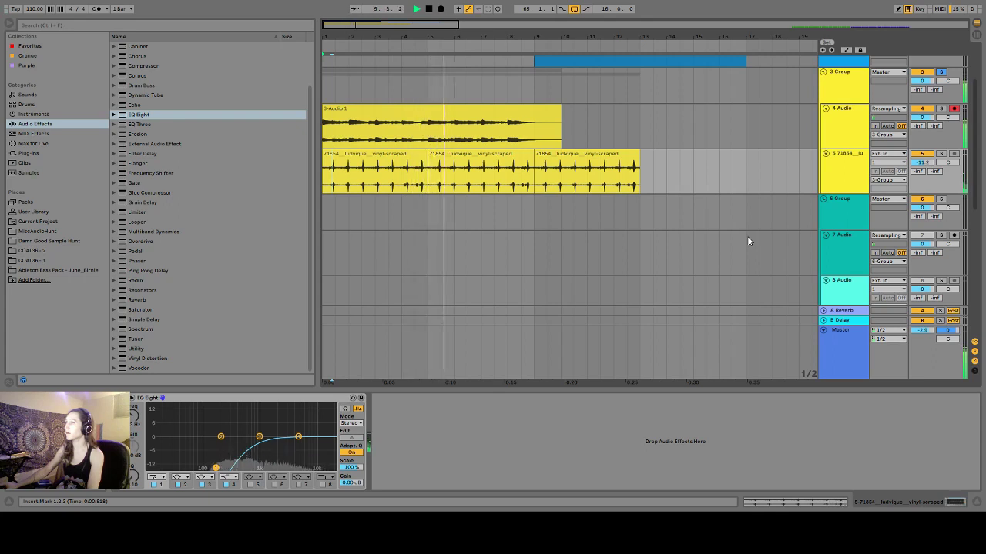
pyautogui.press('space')
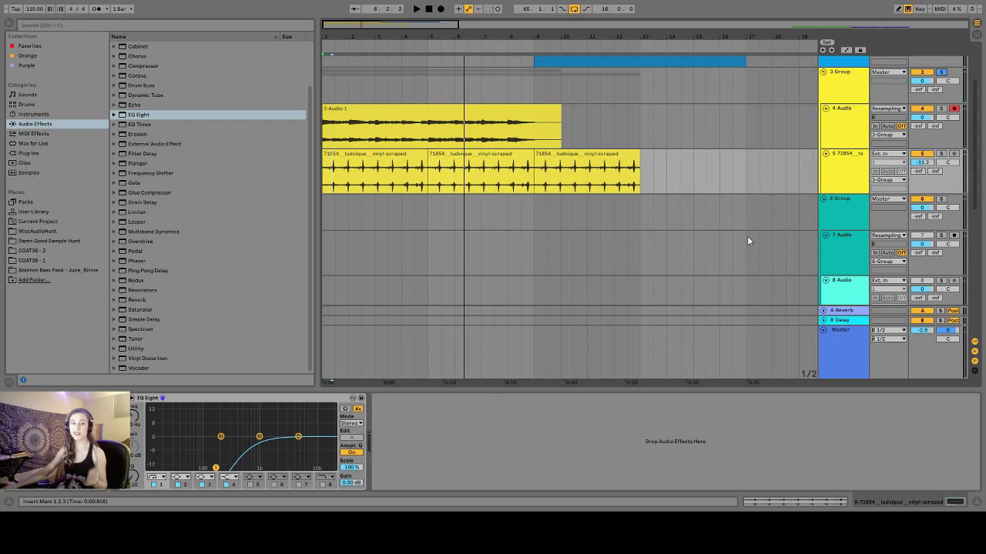
pyautogui.click(841, 118)
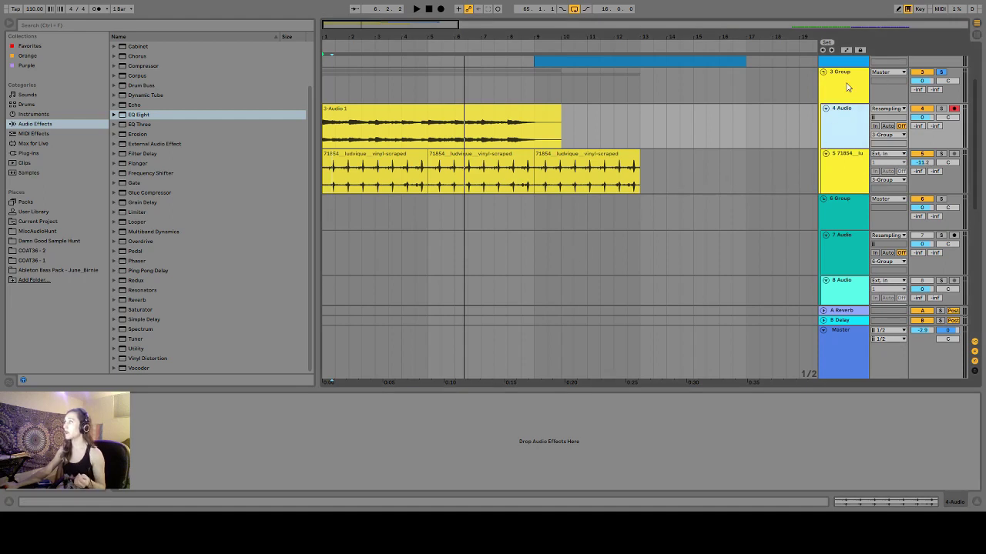
pyautogui.click(846, 87)
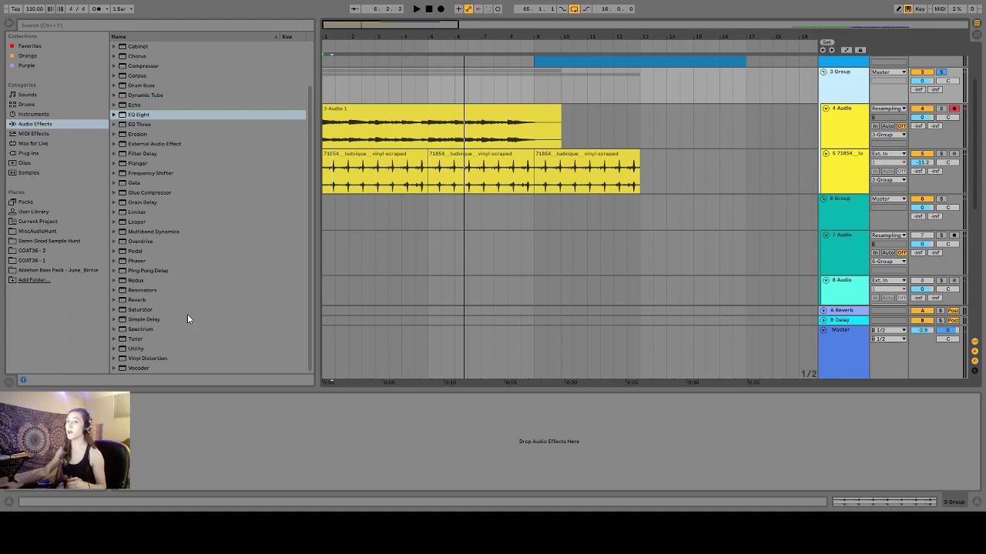
# - Load the Vinyl preset of Vinyl Distortion onto 3 Group
pyautogui.click(138, 359)
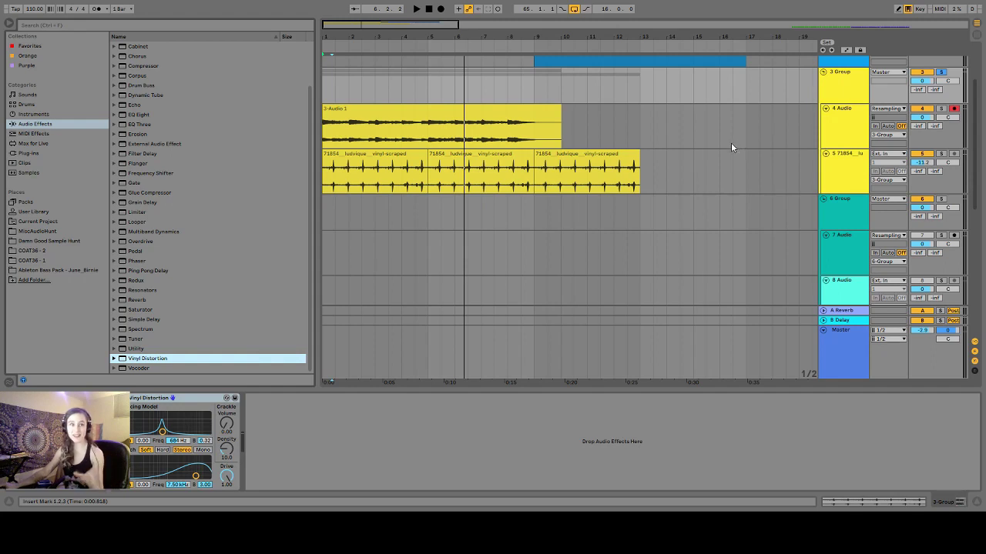
pyautogui.click(114, 359)
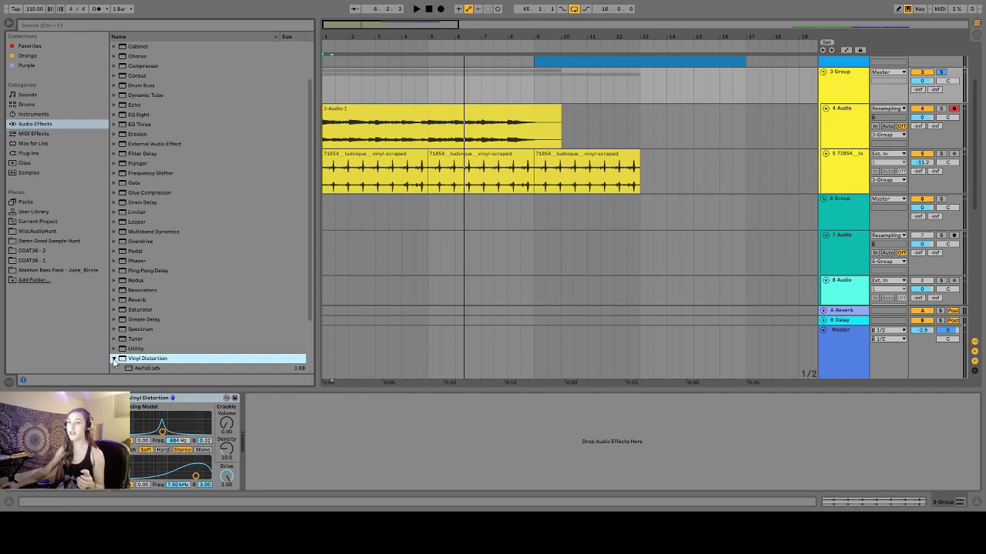
pyautogui.click(145, 349)
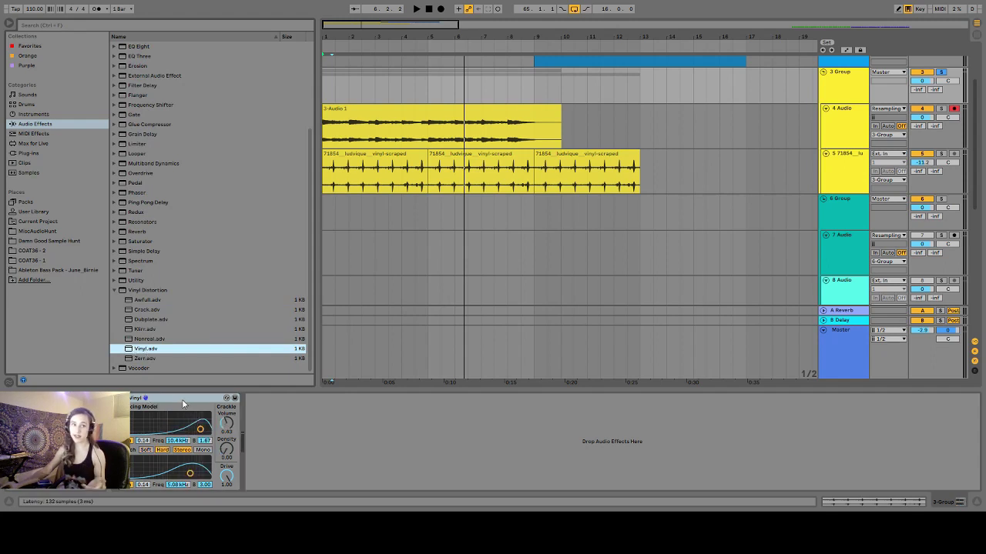
# - Play the mix and turn the vinyl crackle track 5 down to -23.6 dB
pyautogui.press('space')
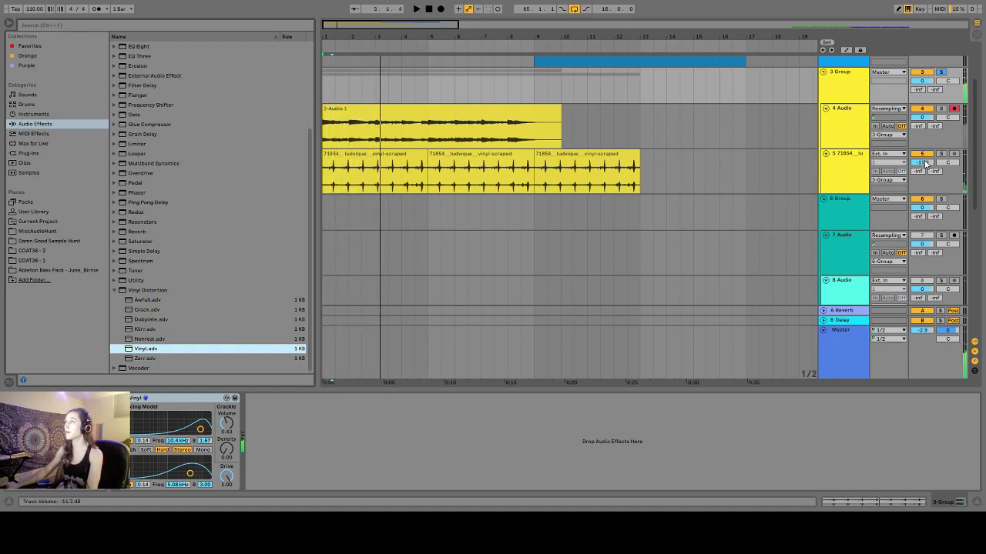
pyautogui.moveTo(926, 163); pyautogui.dragTo(926, 171)
pyautogui.click(416, 8)
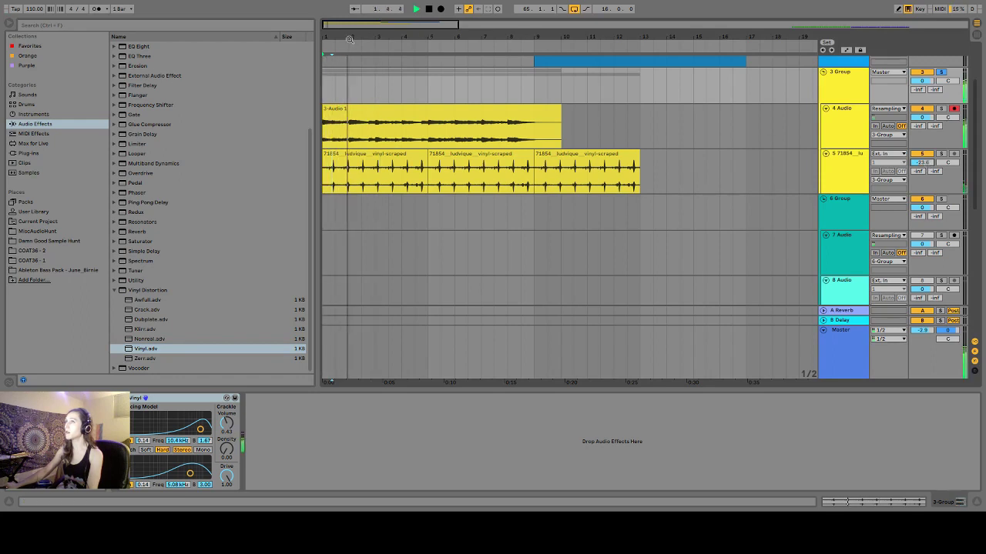
pyautogui.moveTo(431, 37); pyautogui.dragTo(339, 38)
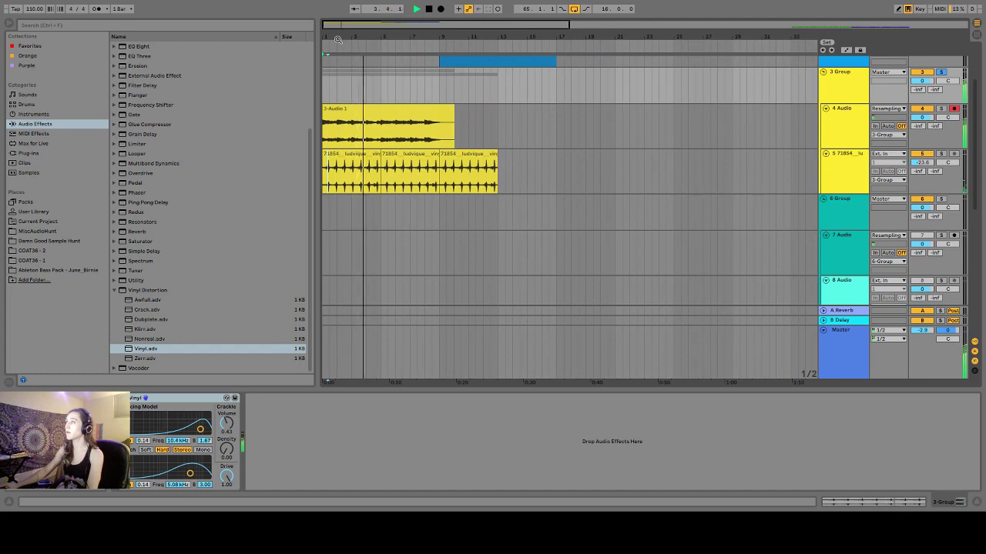
pyautogui.press('space')
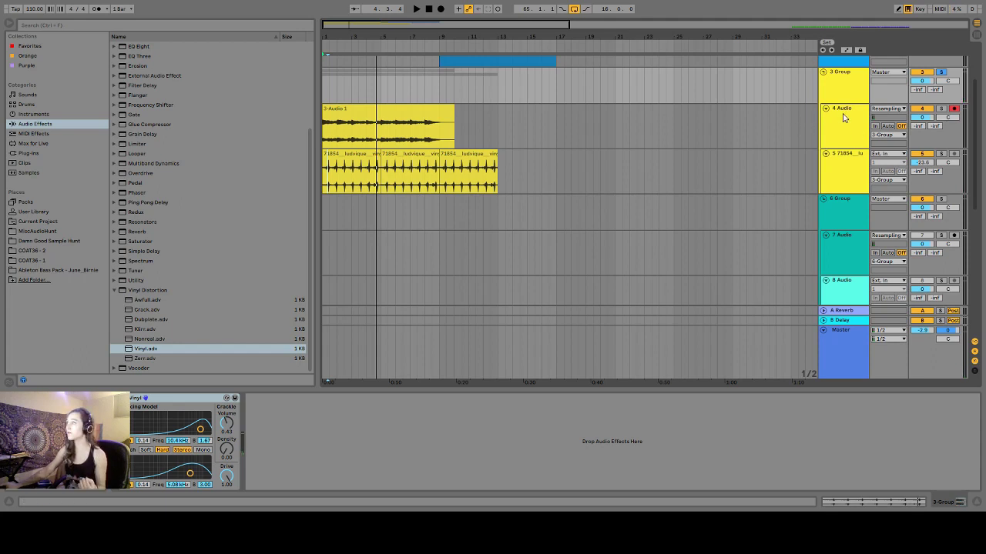
pyautogui.click(793, 131)
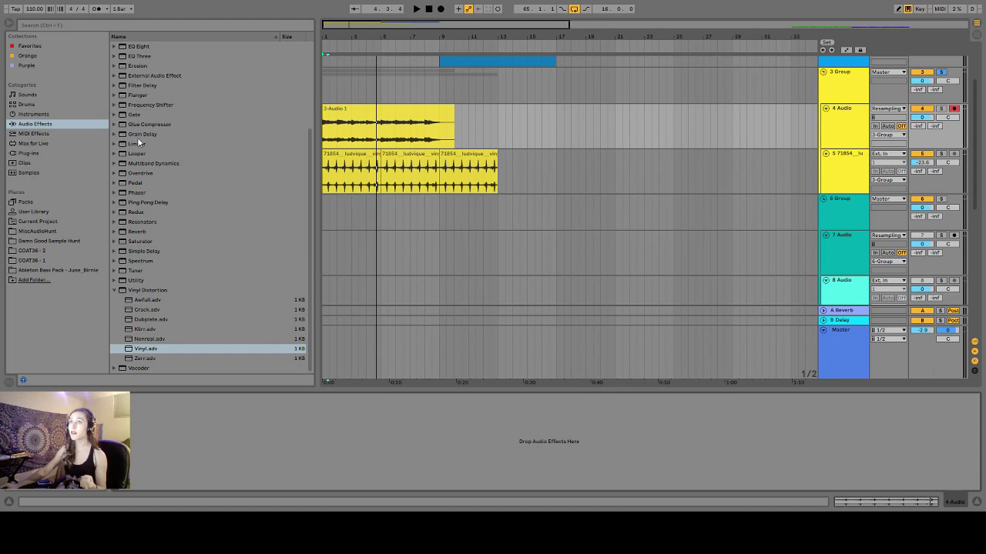
# - Add Frequency Shifter to resampled piano track 4 and play the piano clip from its start
pyautogui.click(115, 290)
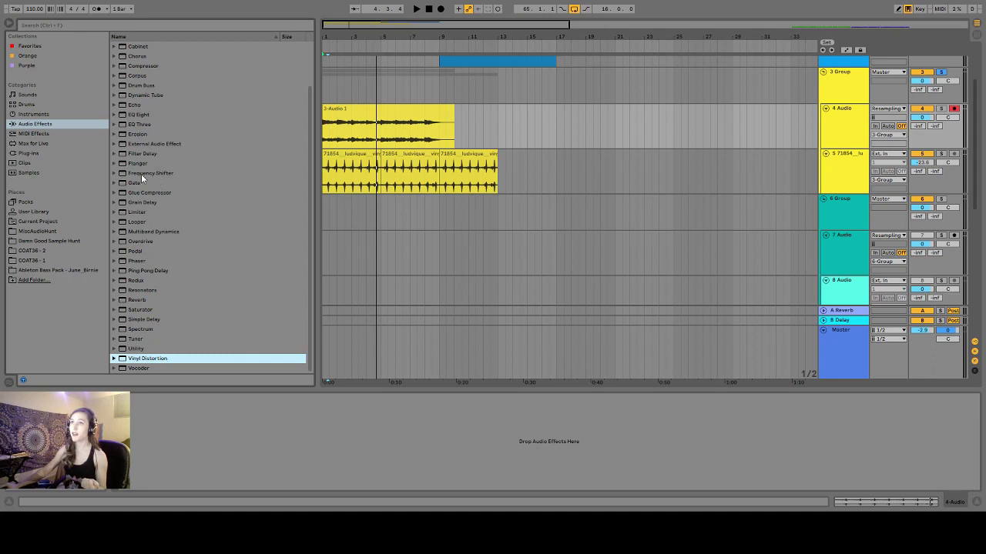
pyautogui.moveTo(142, 174); pyautogui.dragTo(844, 116)
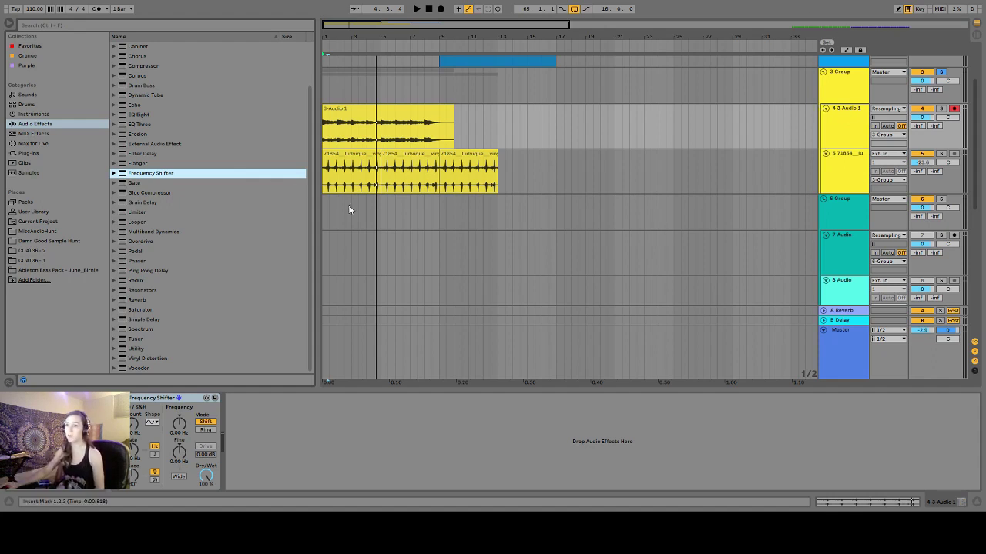
pyautogui.click(380, 112)
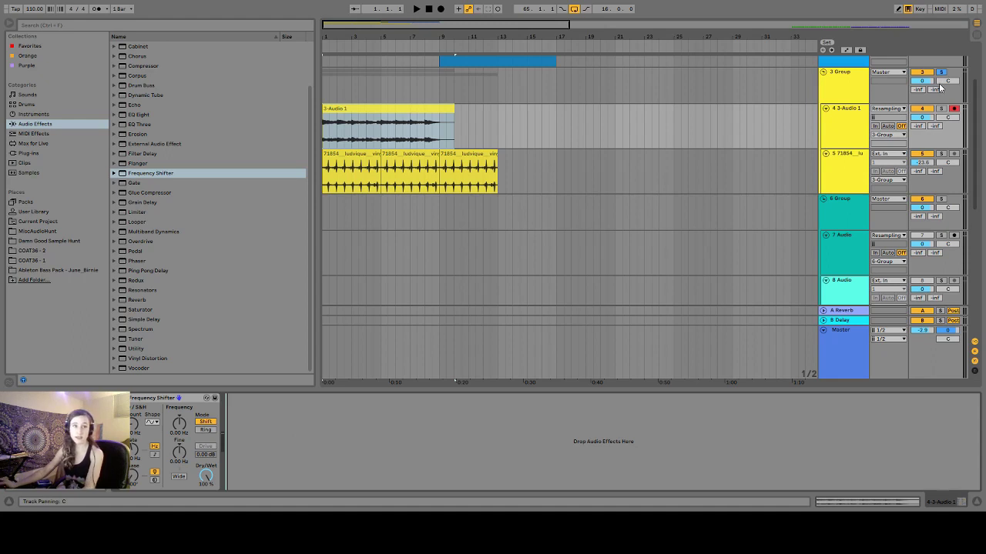
pyautogui.press('space')
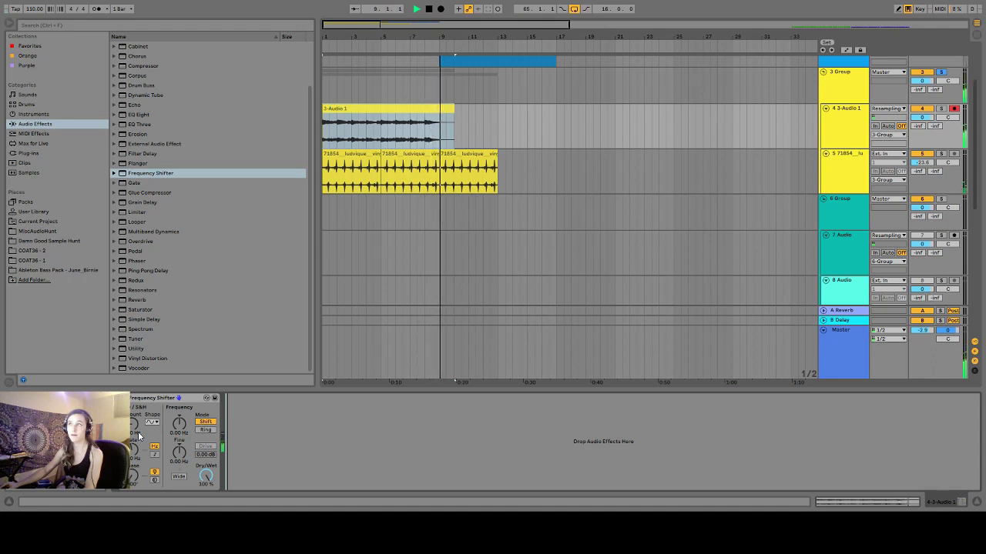
pyautogui.press('space')
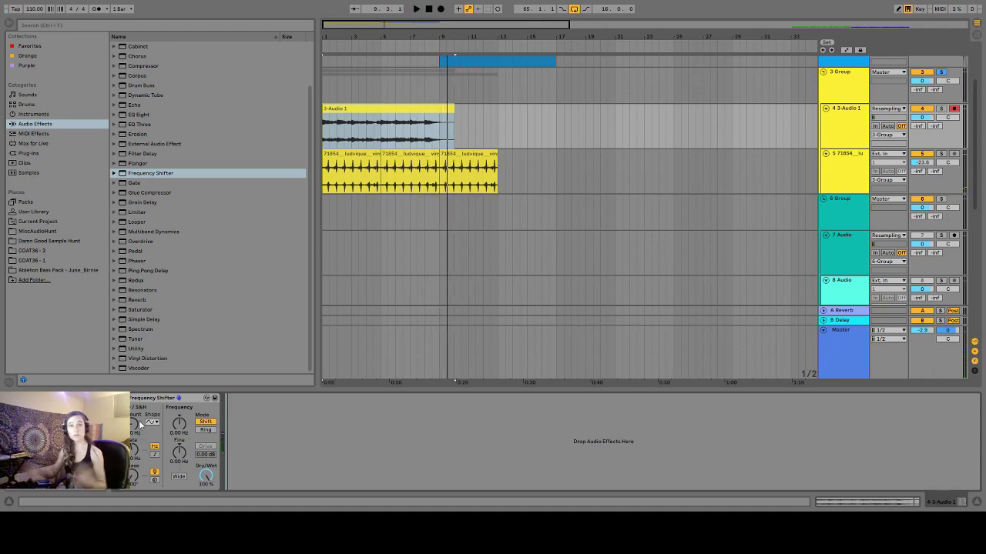
# - Zoom out, scroll down to tracks 12 and 13, and zoom in on the green and purple clips at bar 65
pyautogui.moveTo(541, 35); pyautogui.dragTo(503, 35)
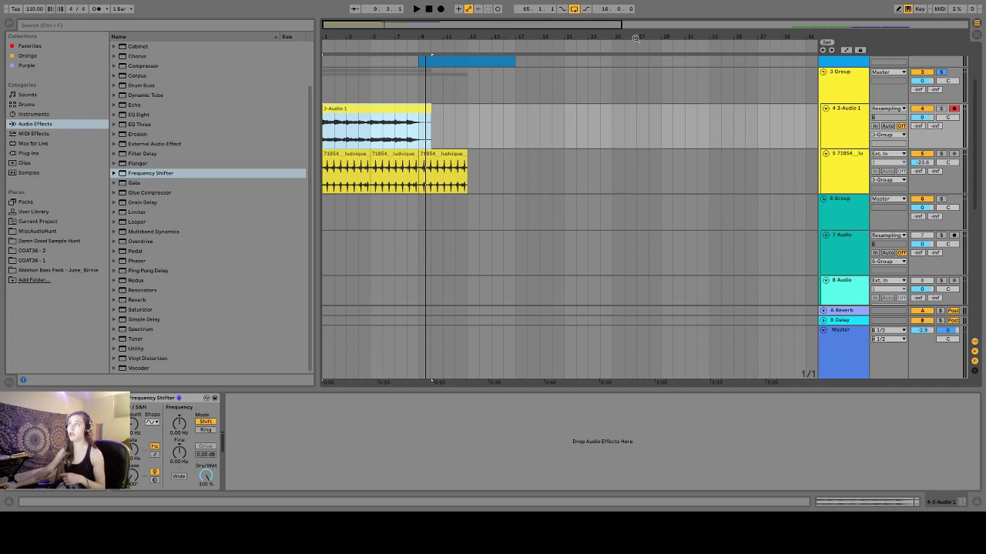
pyautogui.moveTo(752, 38); pyautogui.dragTo(757, 224)
pyautogui.scroll(-8, 707, 174)
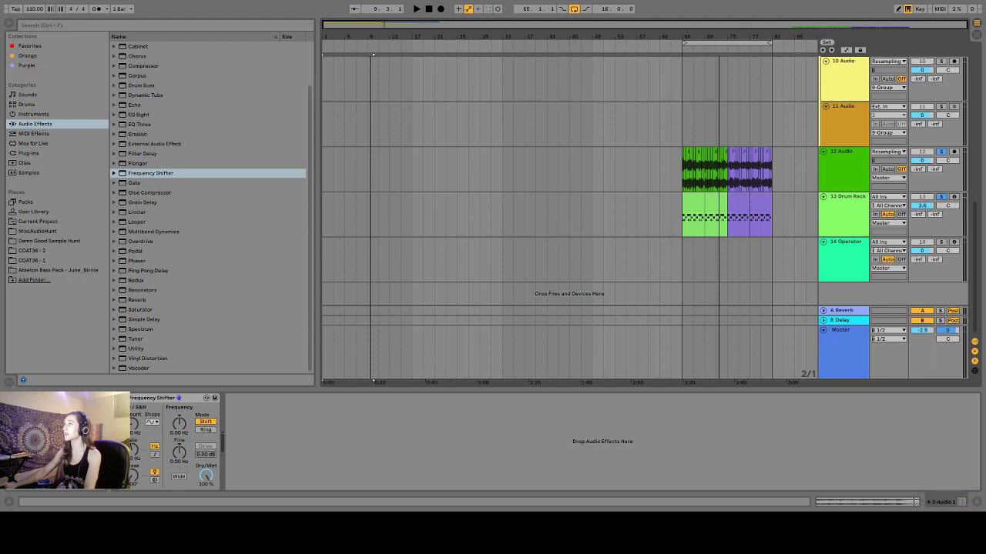
pyautogui.moveTo(718, 36); pyautogui.dragTo(515, 35)
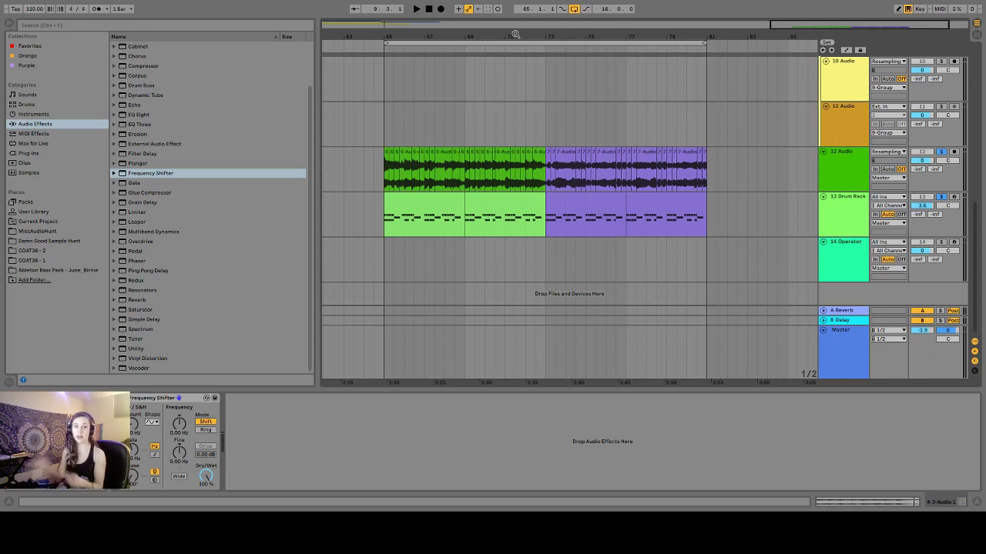
# - Play the chopped piano example from bar 65 on 12 Audio
pyautogui.click(386, 156)
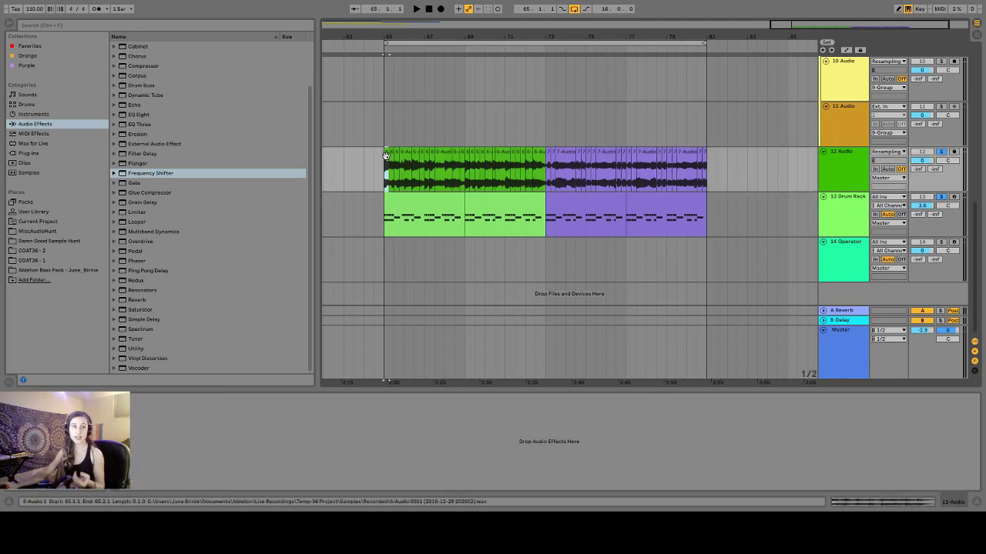
pyautogui.press('space')
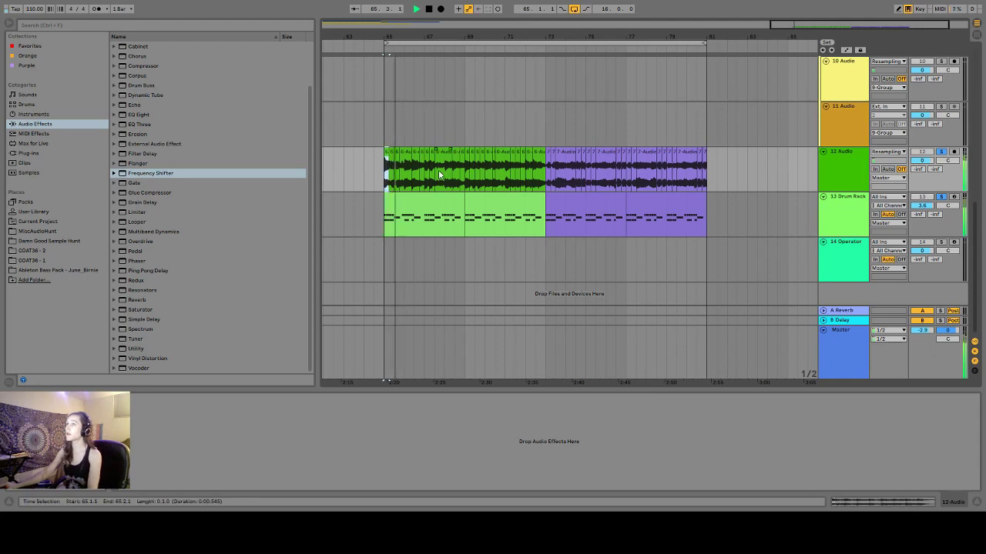
pyautogui.scroll(5, 402, 72)
pyautogui.scroll(-2, 428, 107)
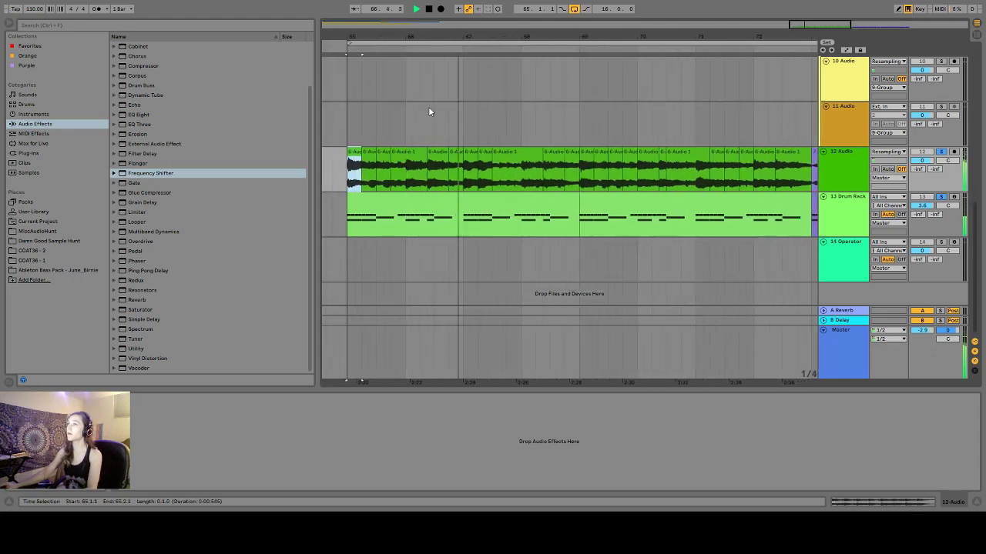
pyautogui.press('space')
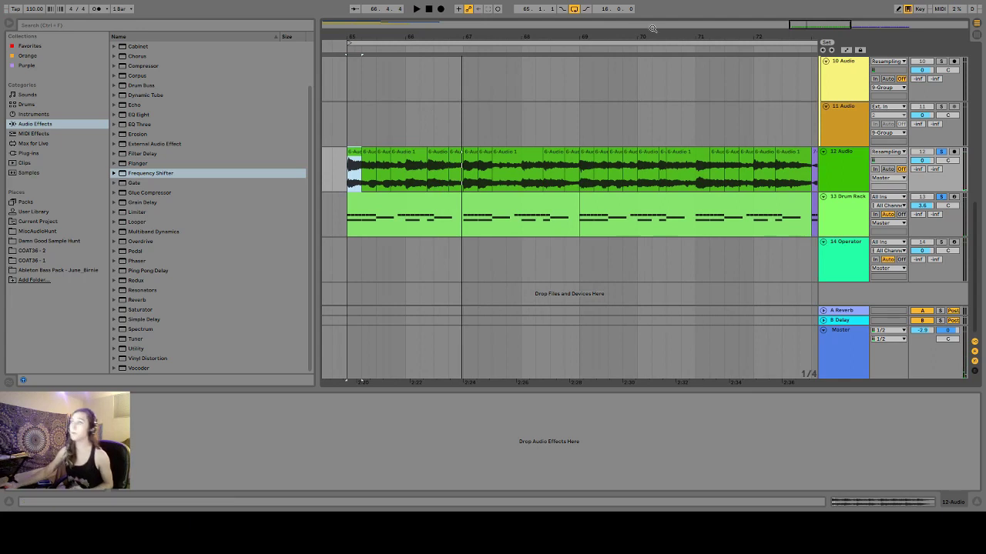
pyautogui.scroll(-5, 635, 36)
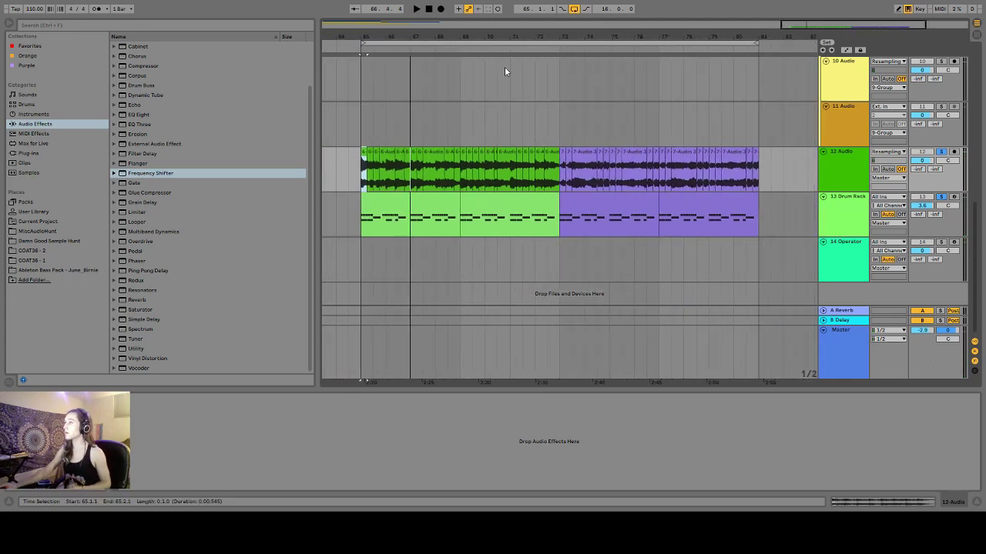
# - Play the chopped example from the purple 7-Audio 3 clip at bar 73
pyautogui.click(564, 153)
pyautogui.press('space')
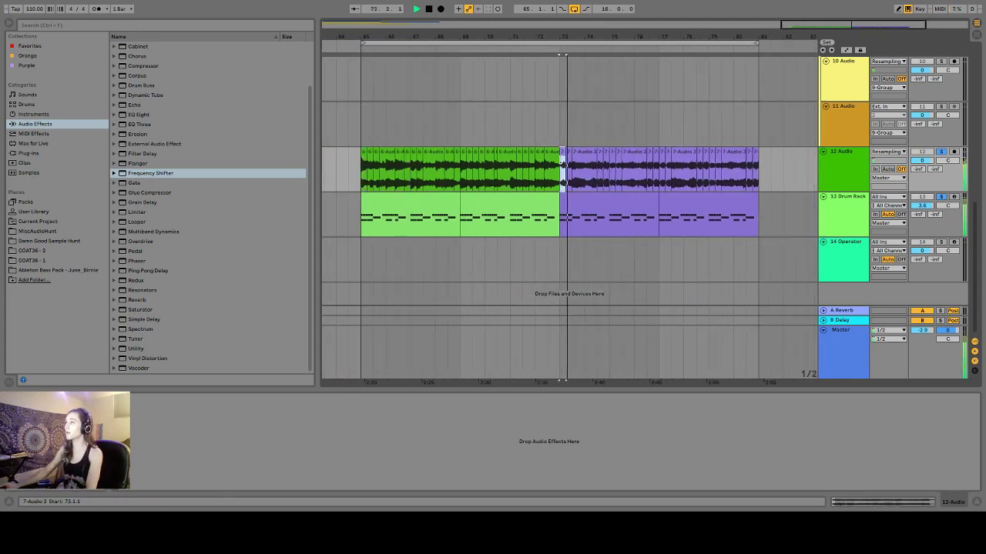
pyautogui.scroll(-2, 570, 216)
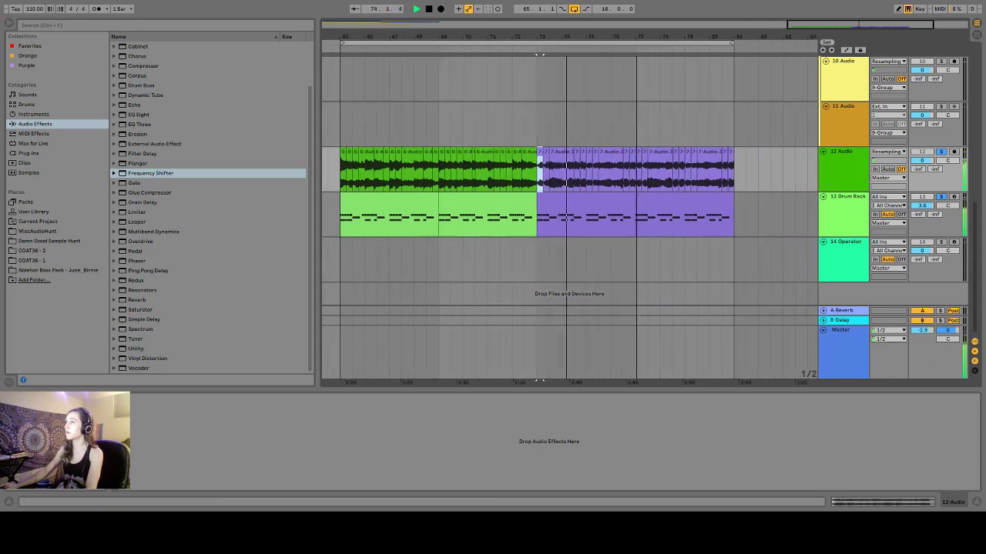
pyautogui.scroll(-3, 693, 36)
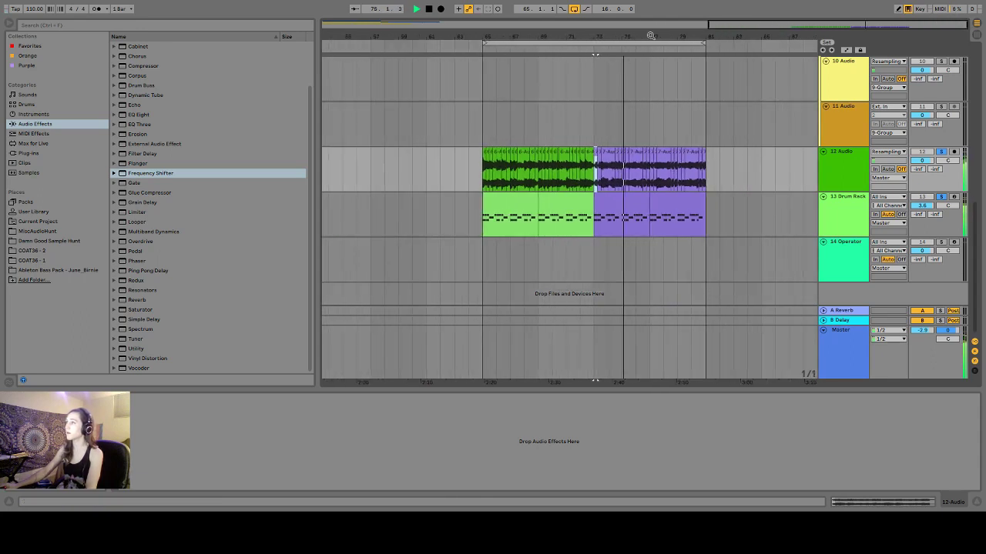
pyautogui.scroll(4, 693, 35)
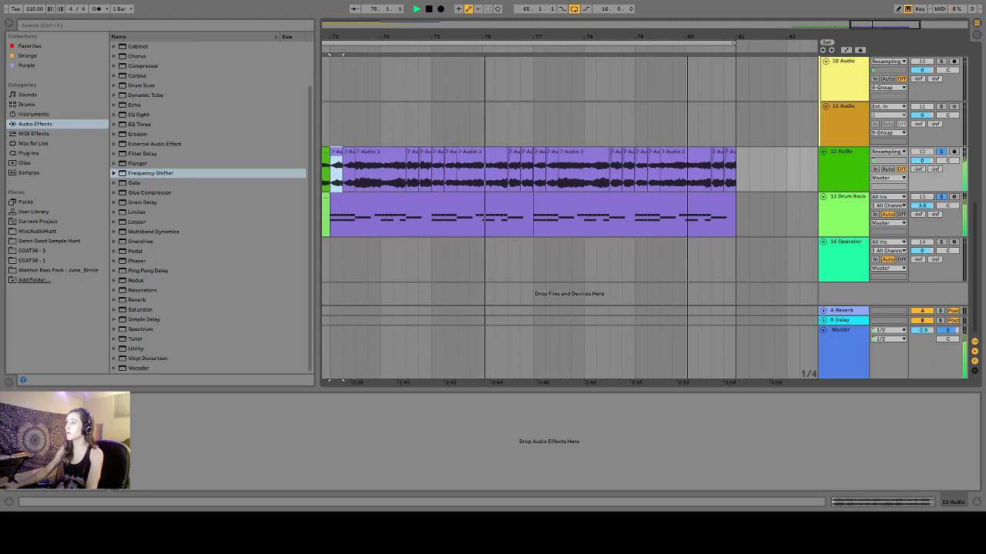
pyautogui.scroll(-3, 693, 36)
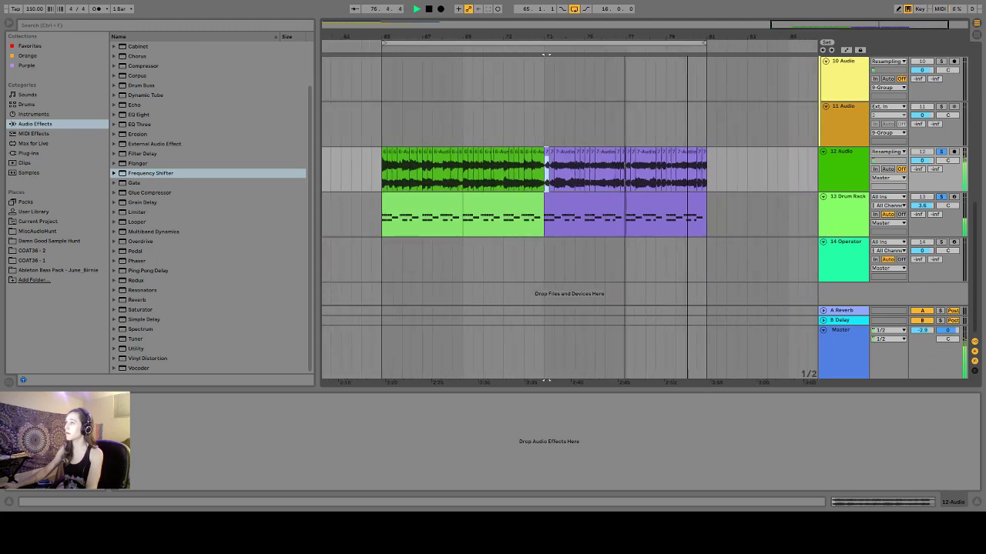
pyautogui.scroll(-1, 693, 35)
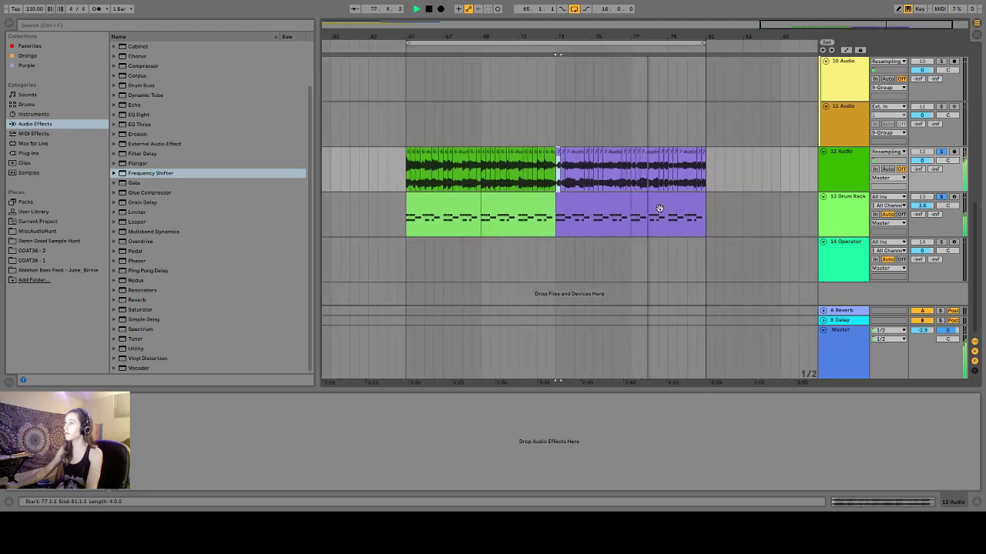